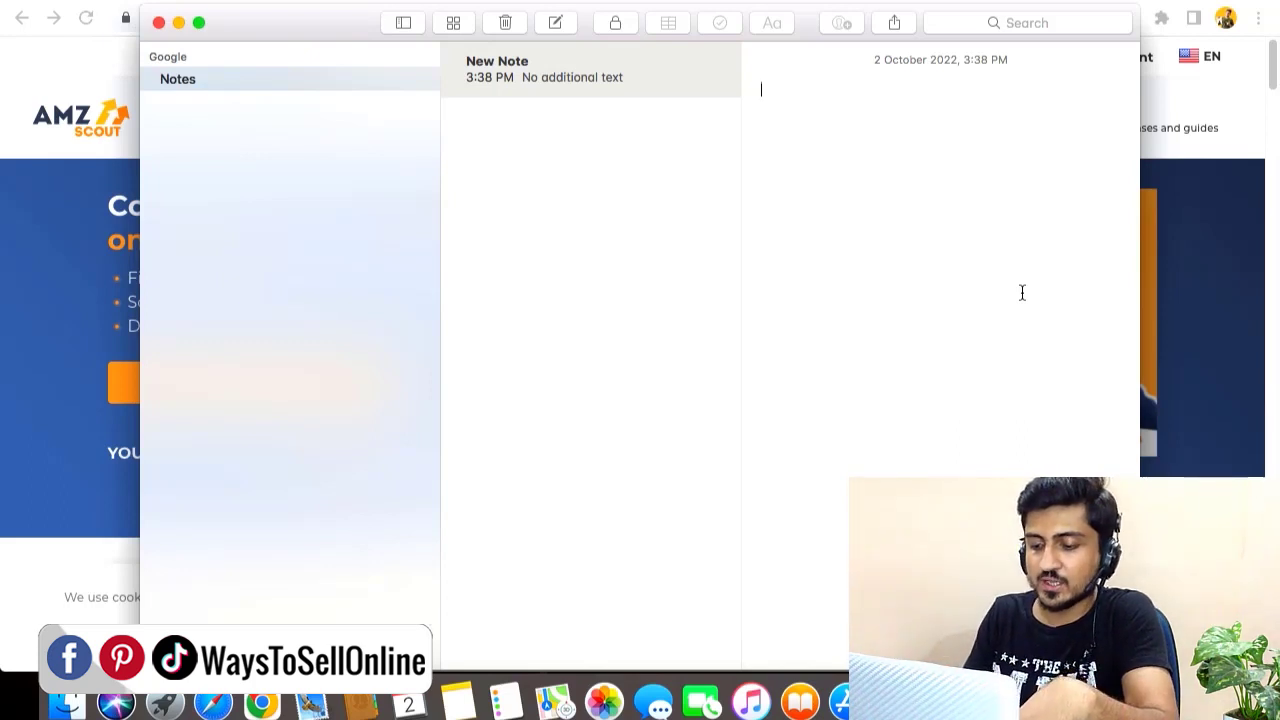
# List the product criteria in the note: High demand, Low competition, High revenue, Less reviews, Light weight, Not breakable, Not seasonal
pyautogui.write('high demandlow competiti')
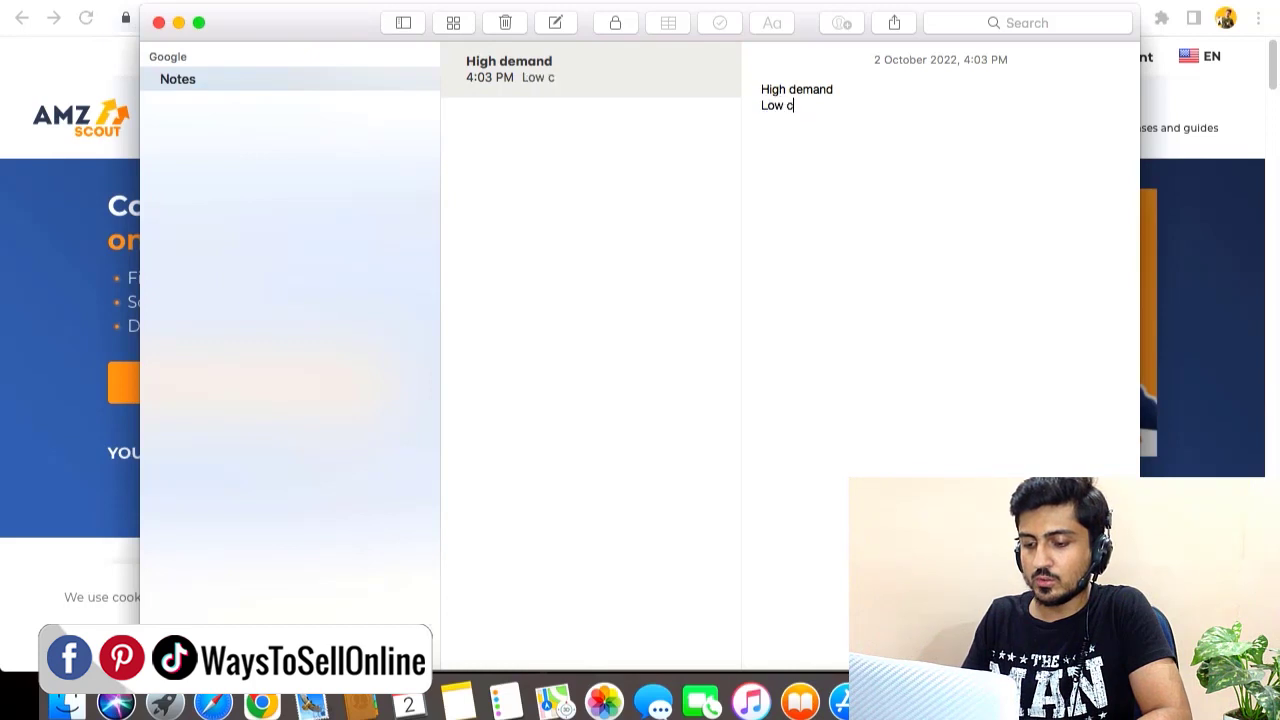
pyautogui.write('on')
pyautogui.press('Return')
pyautogui.write('hi')
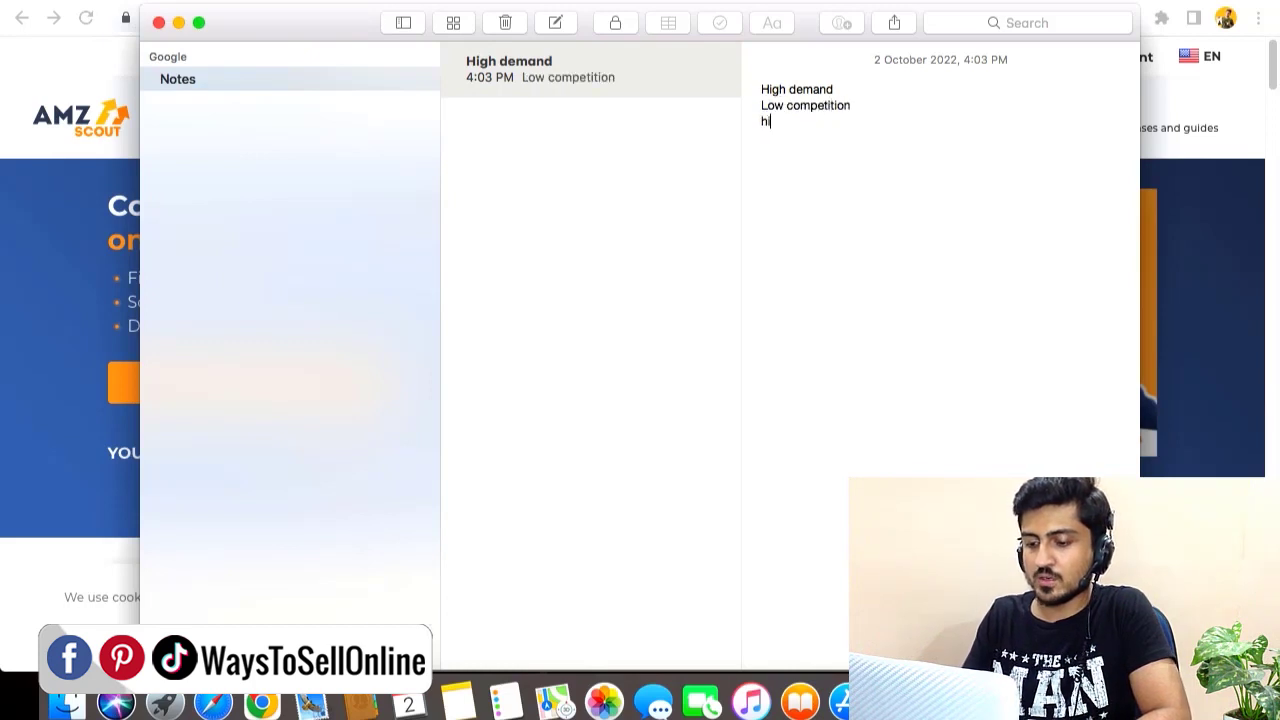
pyautogui.write('gh revenue')
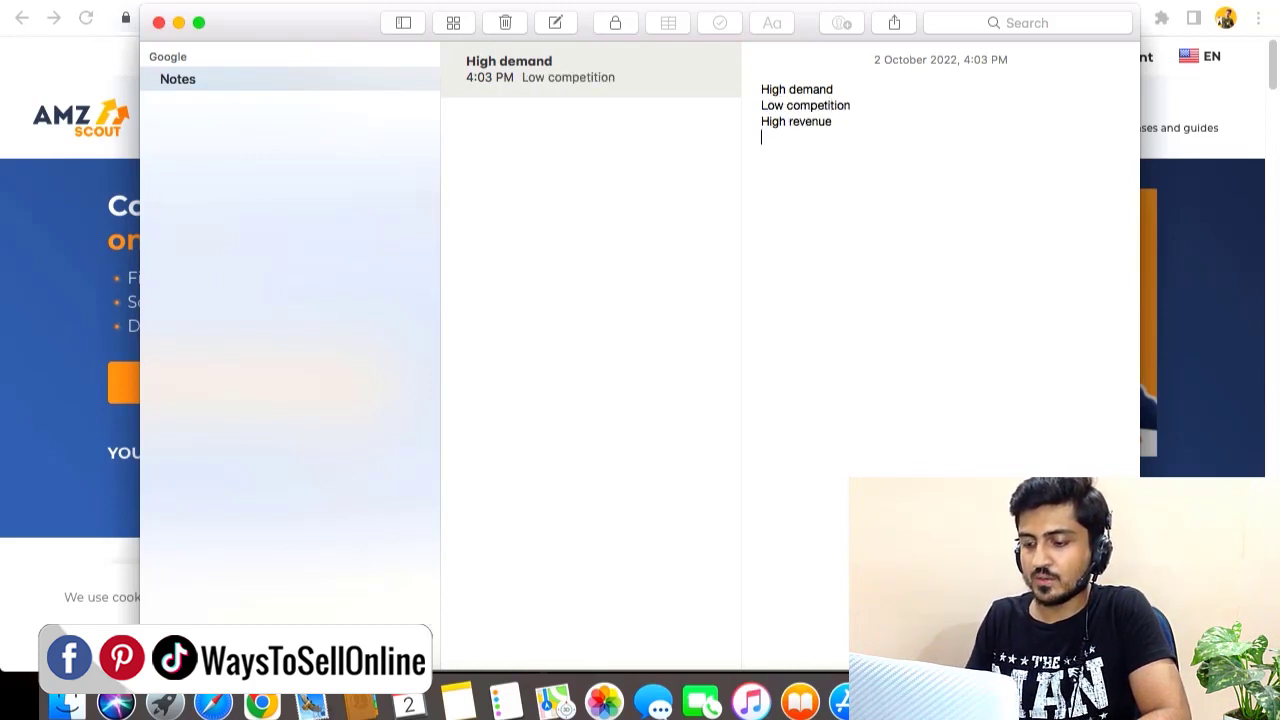
pyautogui.write('less reviews')
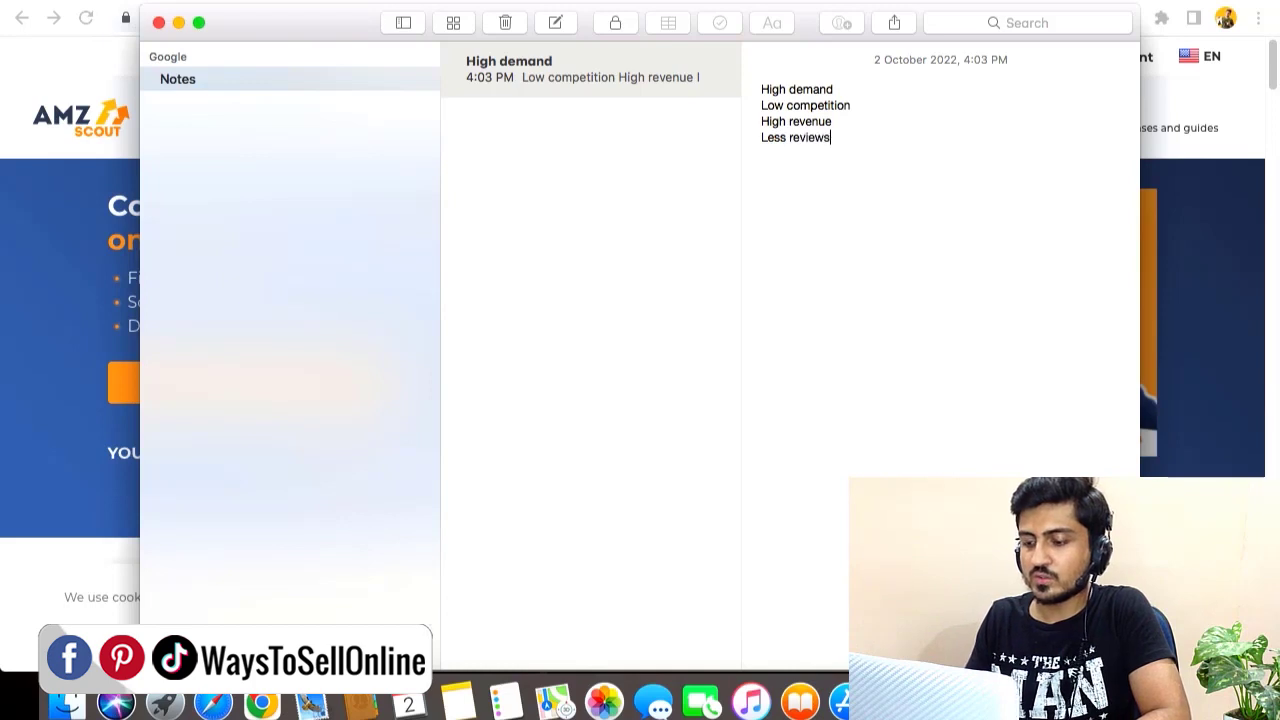
pyautogui.write('Light weight')
pyautogui.press('Return')
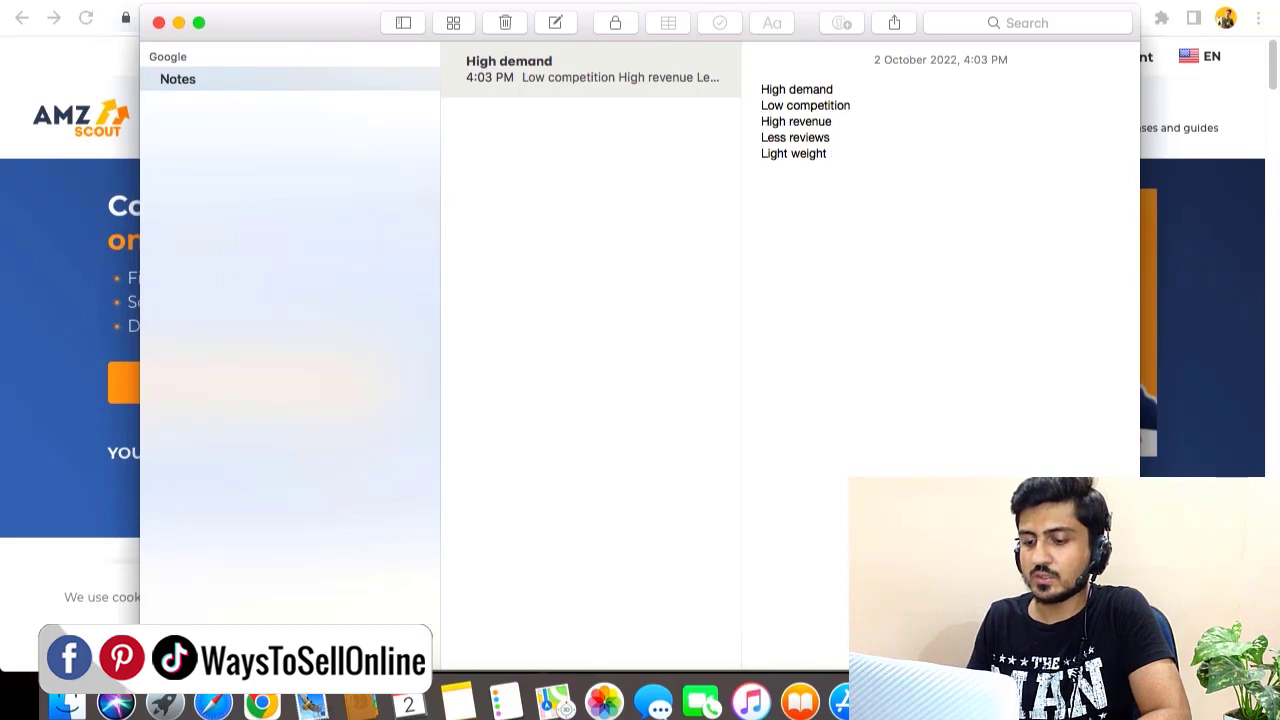
pyautogui.write('Not br')
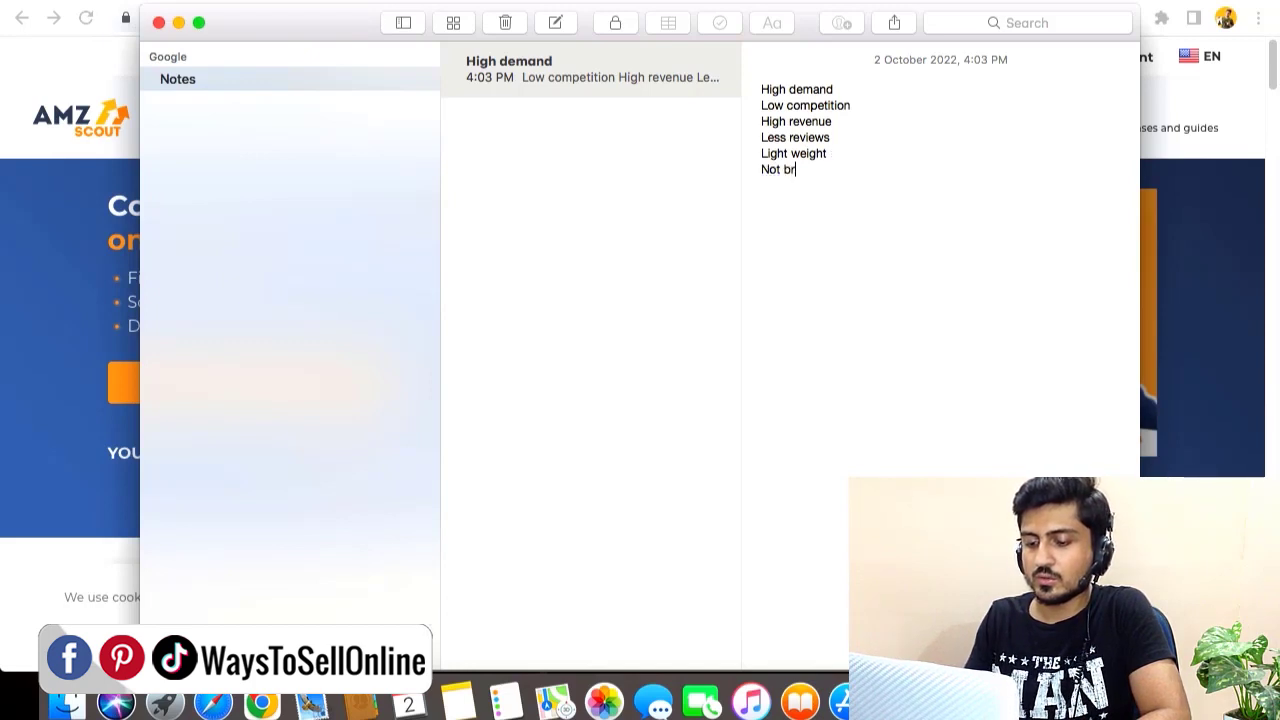
pyautogui.write('eakable Not seasonal')
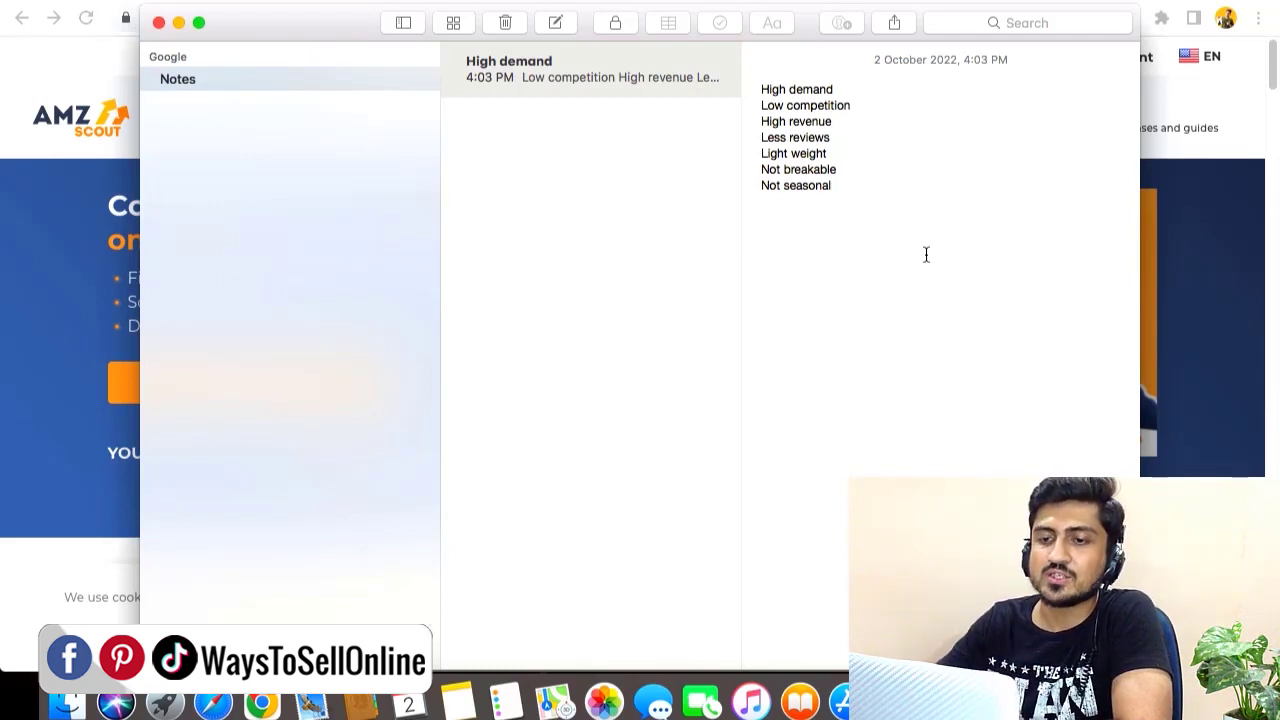
# Minimize the note, switch to AMZScout in the browser and open its Product Database
pyautogui.click(180, 24)
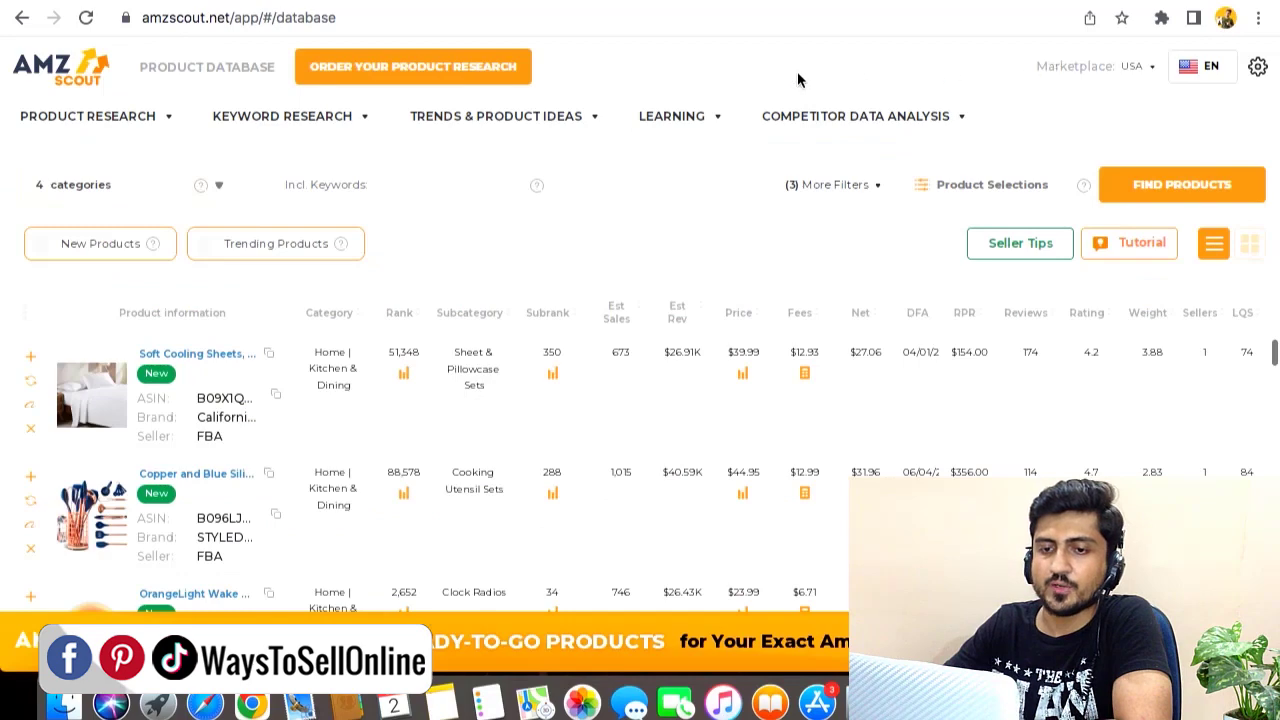
pyautogui.moveTo(112, 122)
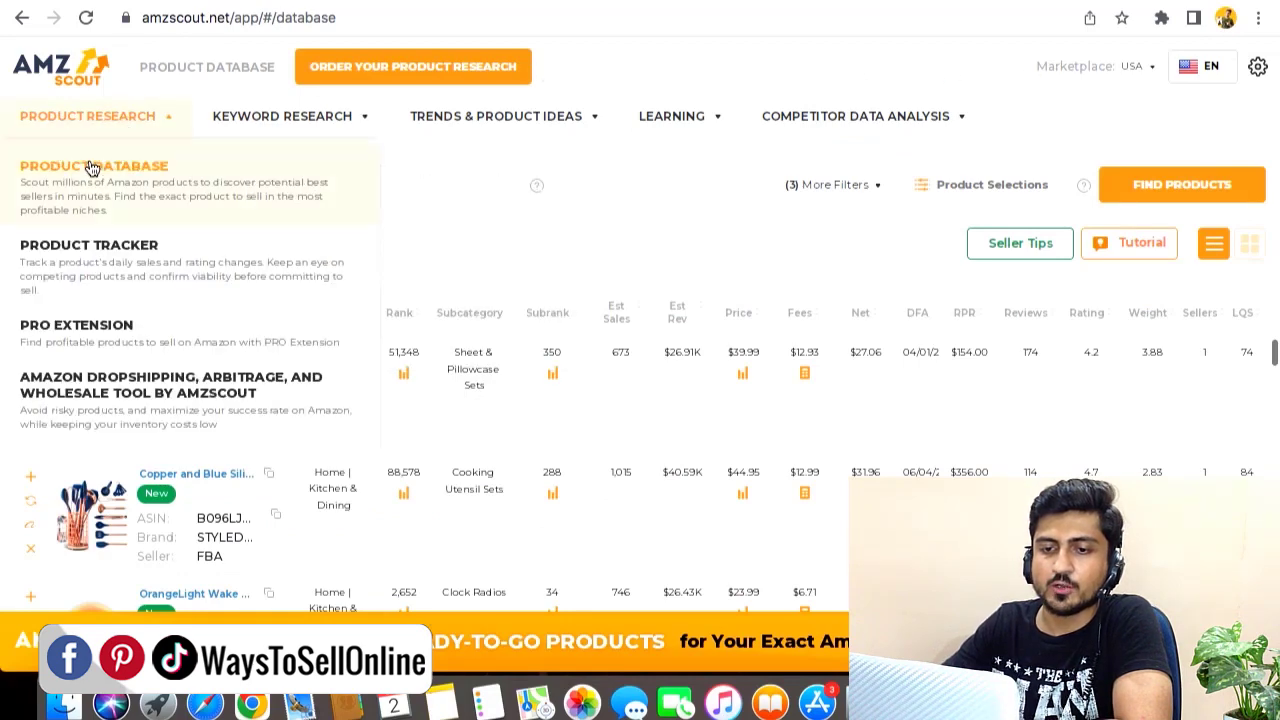
pyautogui.click(94, 175)
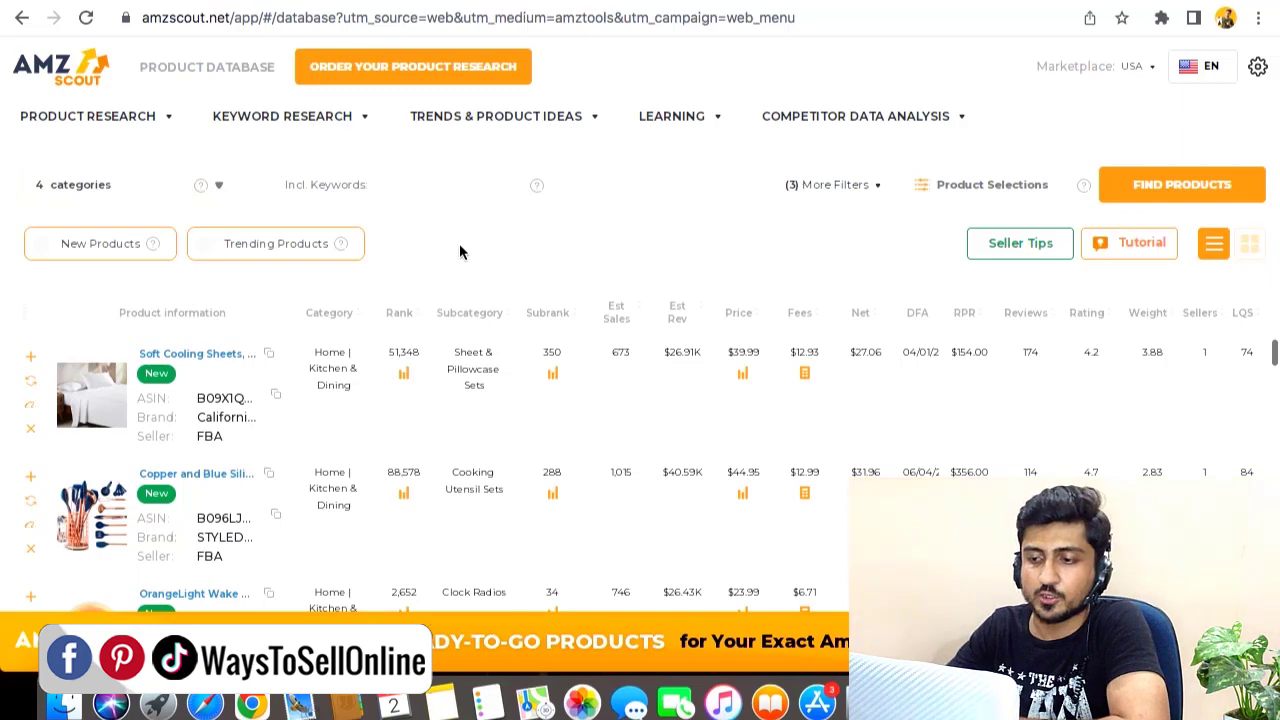
pyautogui.scroll(-2, 503, 379)
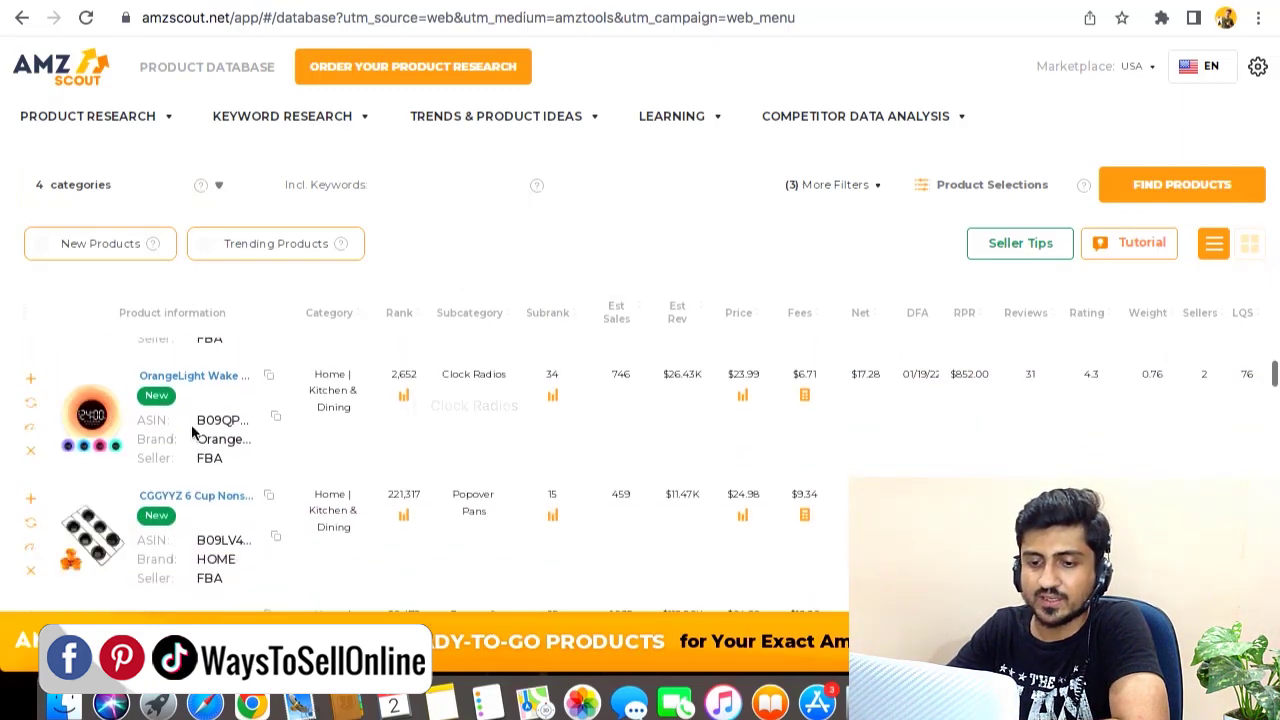
pyautogui.scroll(-1, 385, 462)
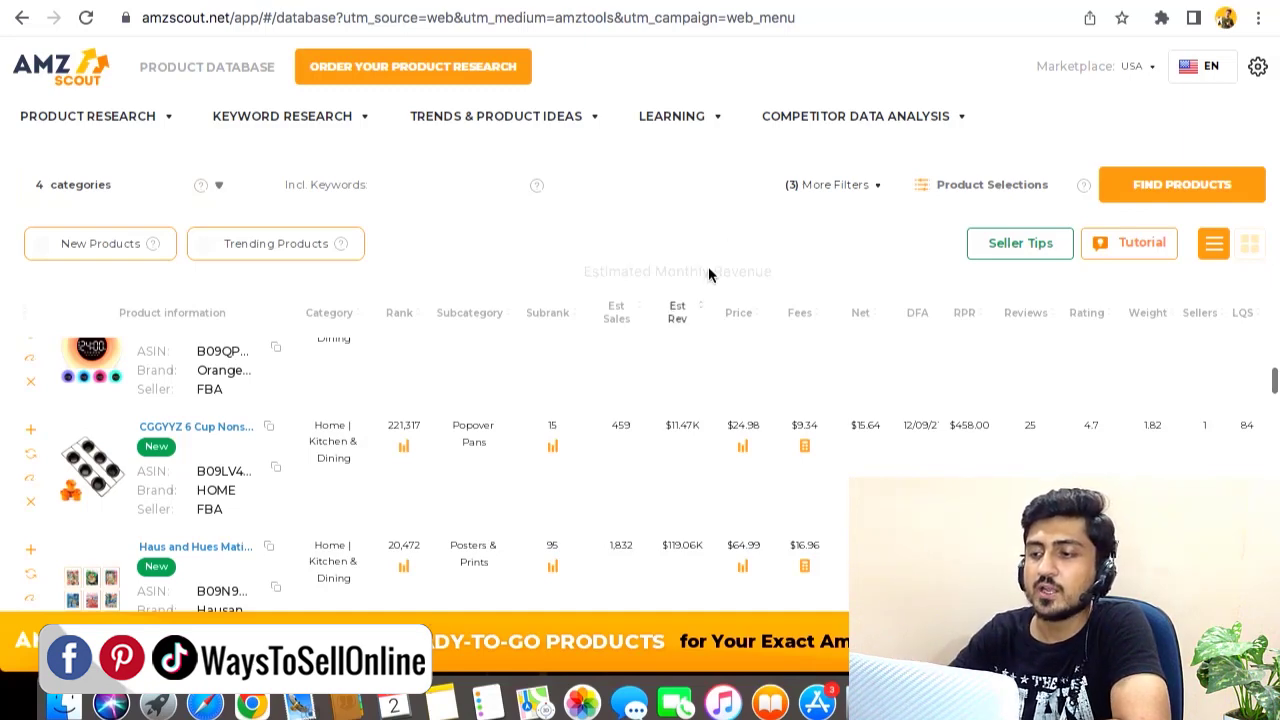
# Expand the product filters and add the categories Arts, Crafts & Sewing, Pet Supplies and Tools & Home Improvement
pyautogui.click(830, 188)
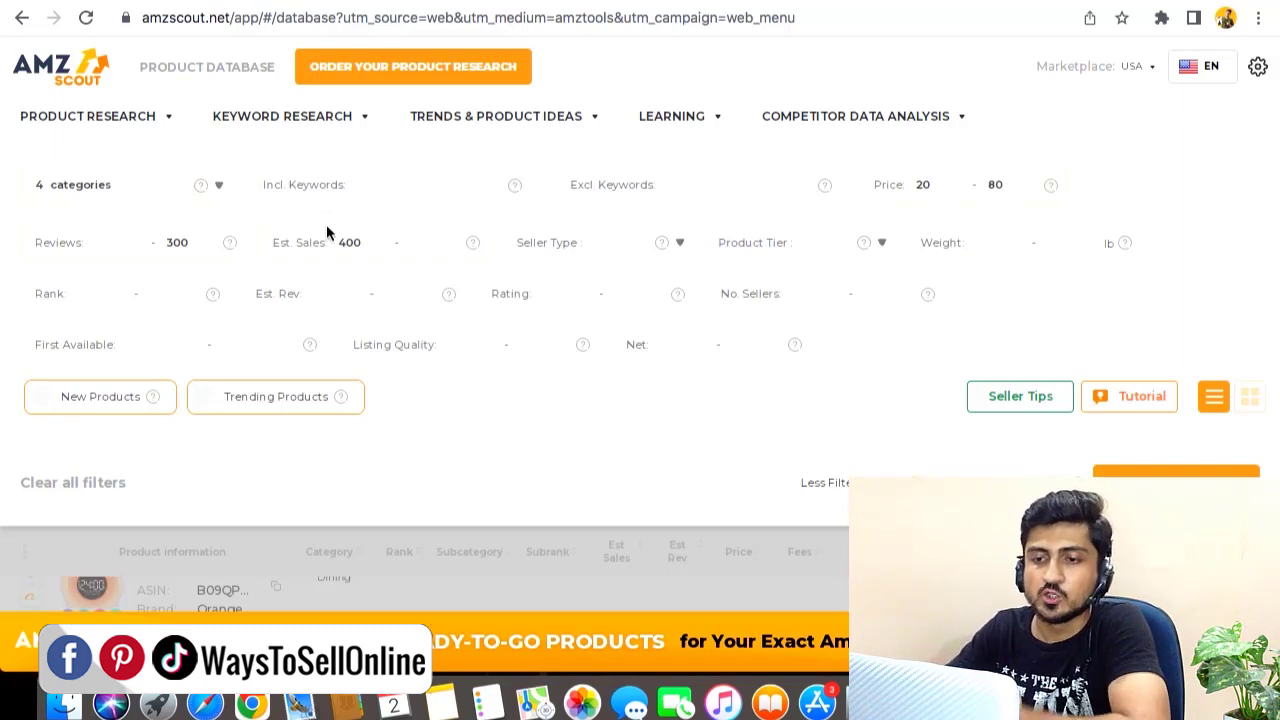
pyautogui.click(106, 192)
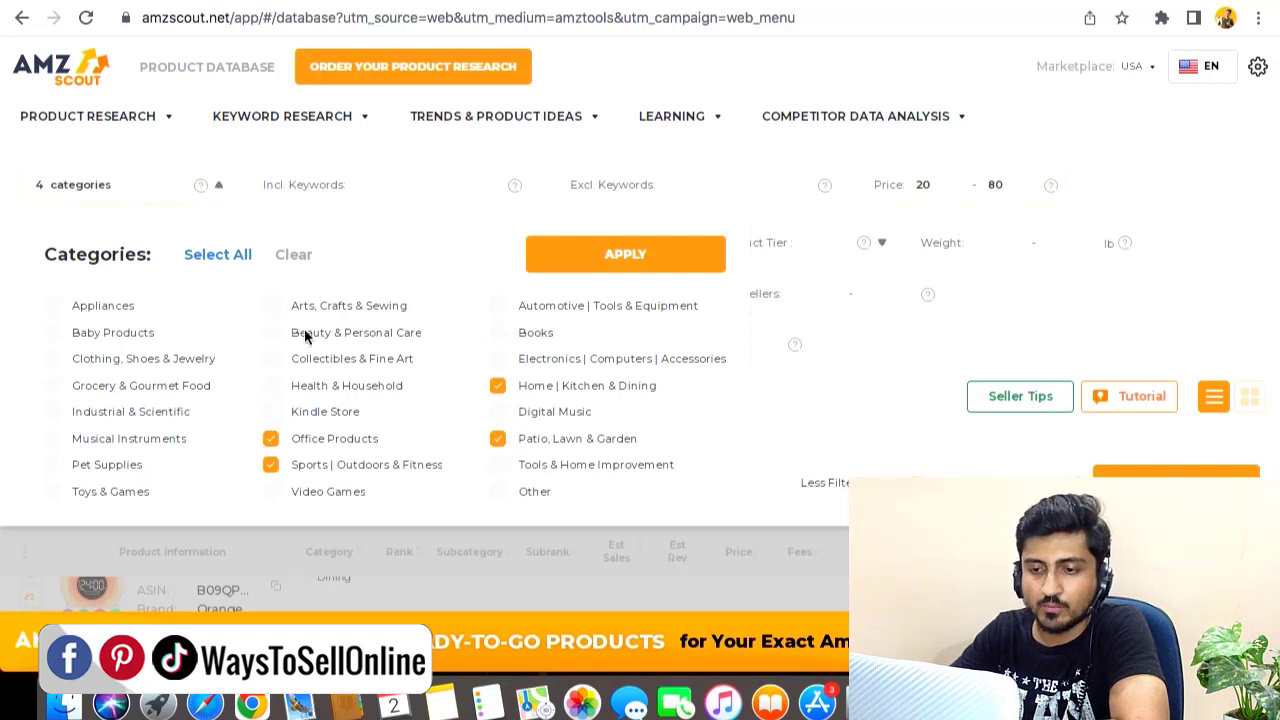
pyautogui.click(274, 308)
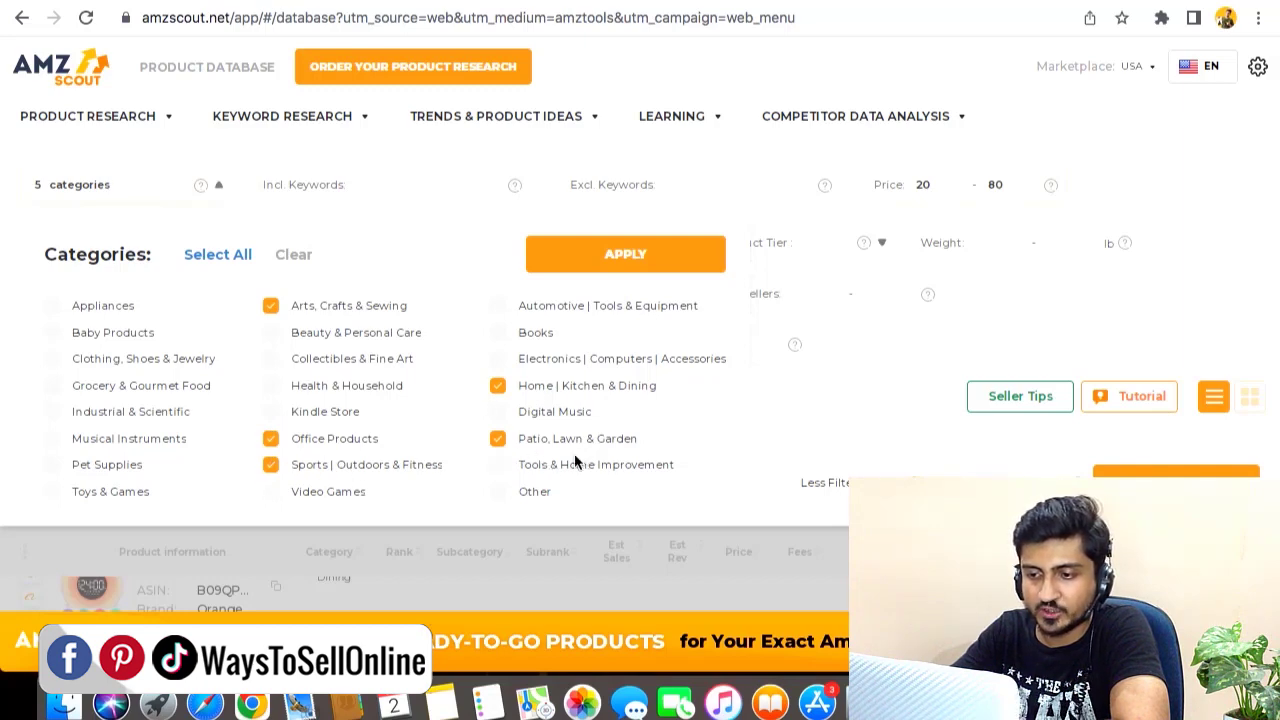
pyautogui.click(53, 467)
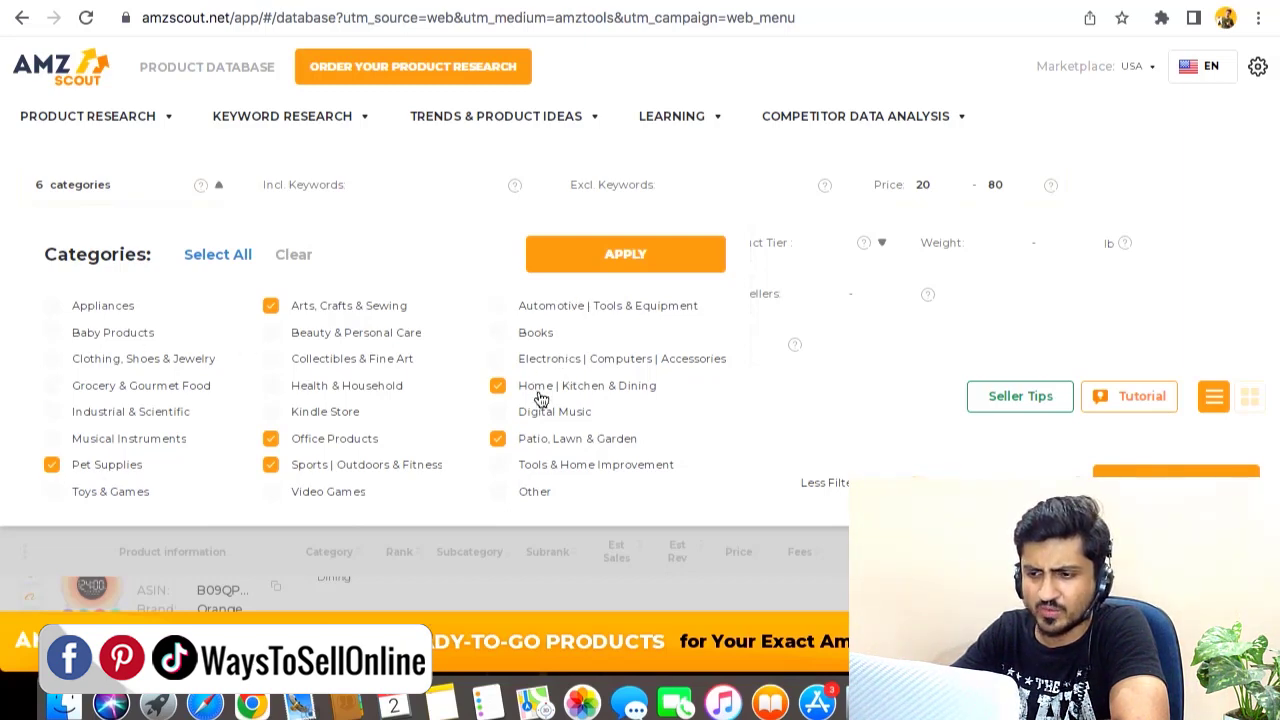
pyautogui.click(527, 470)
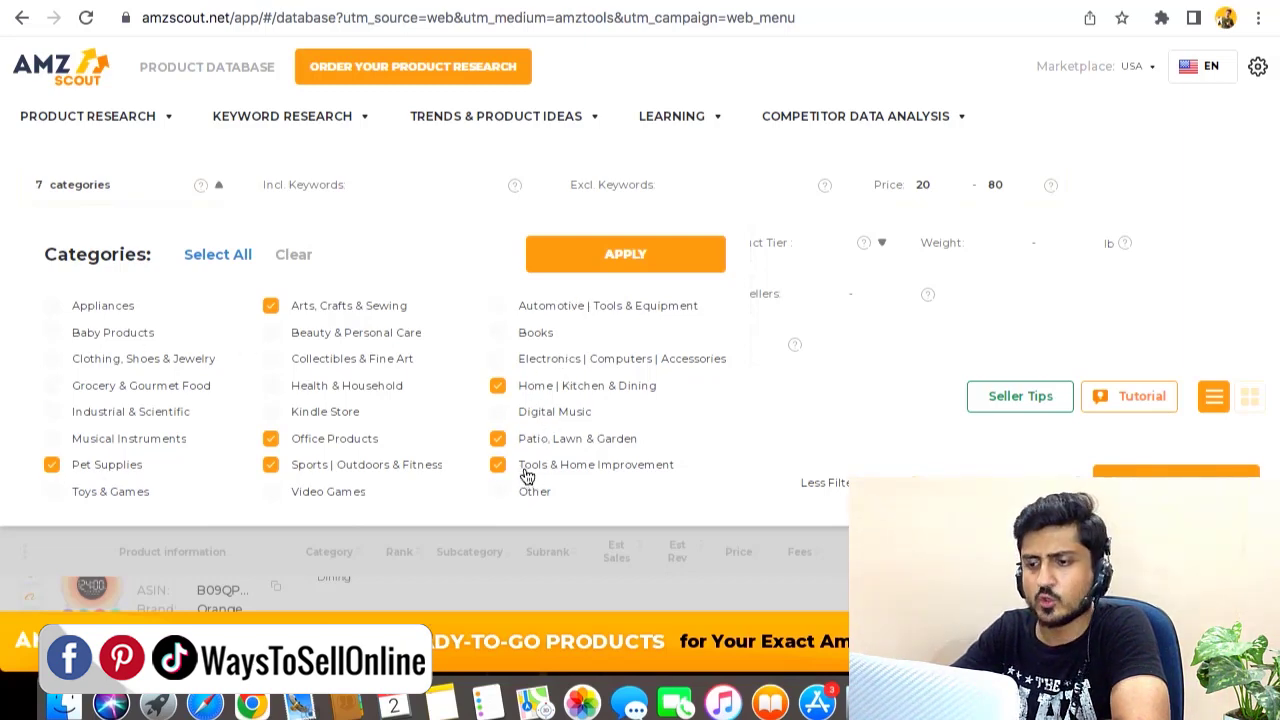
pyautogui.click(360, 420)
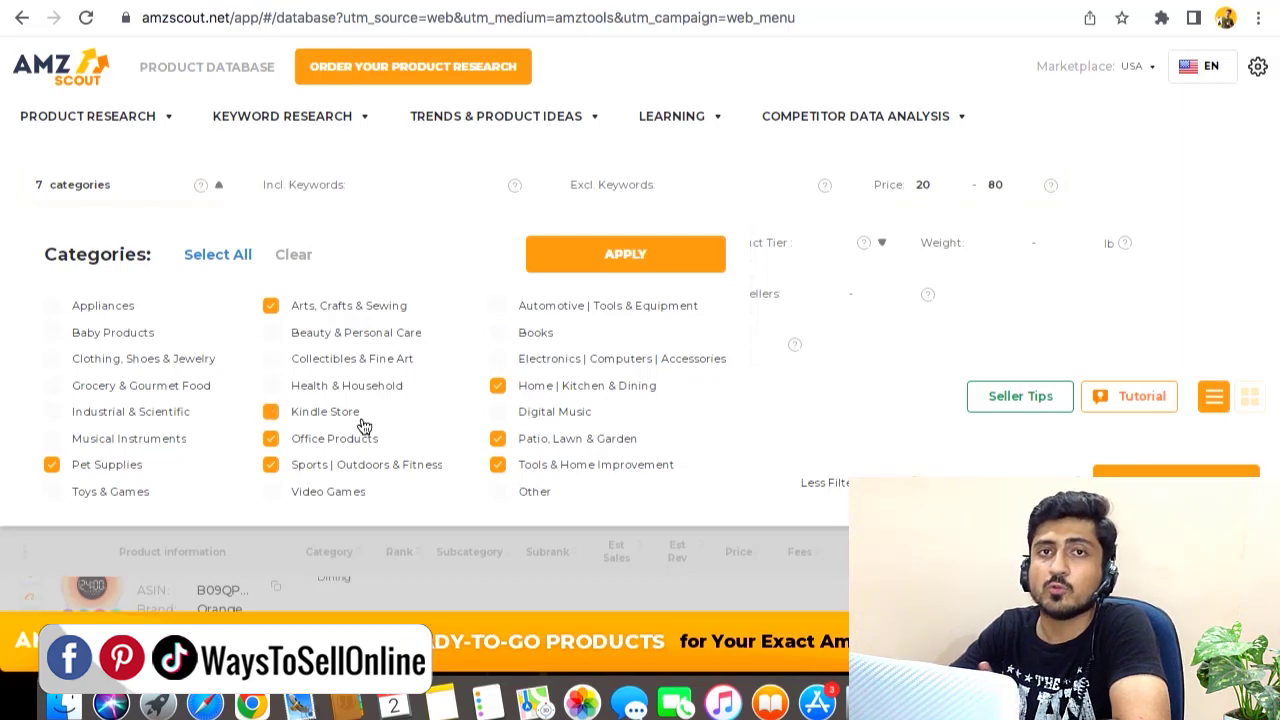
pyautogui.click(586, 252)
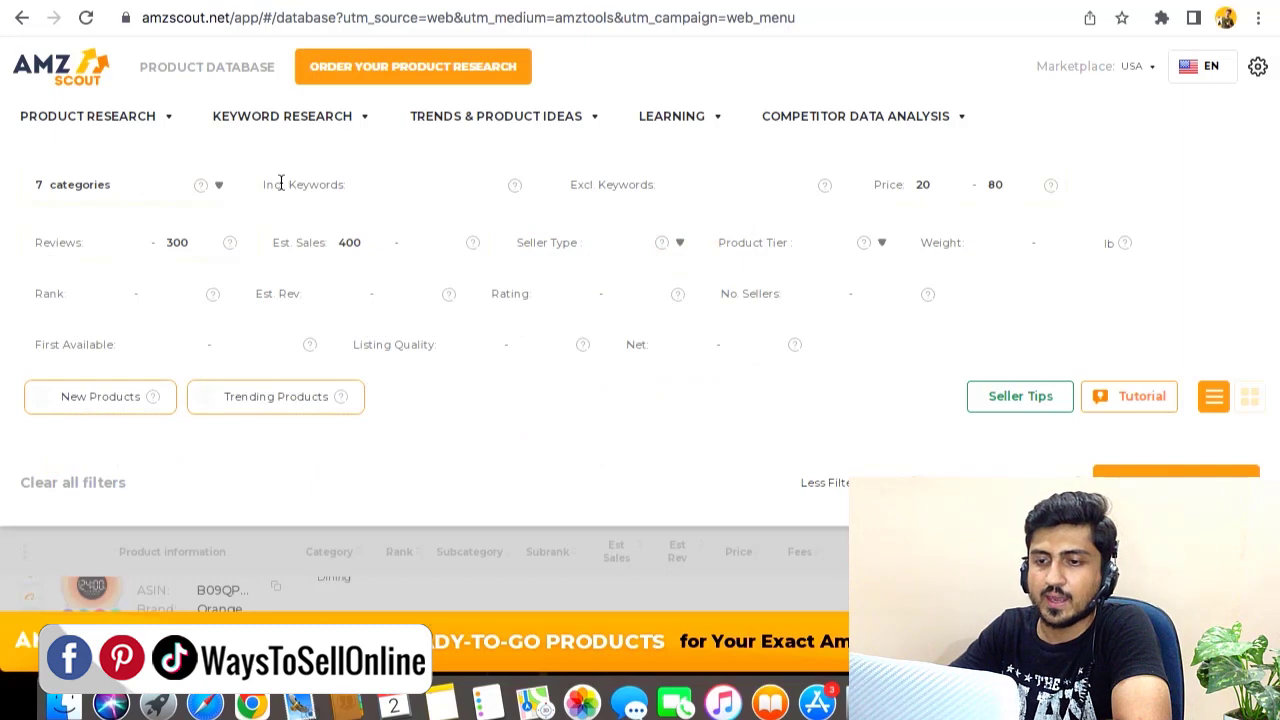
pyautogui.click(329, 184)
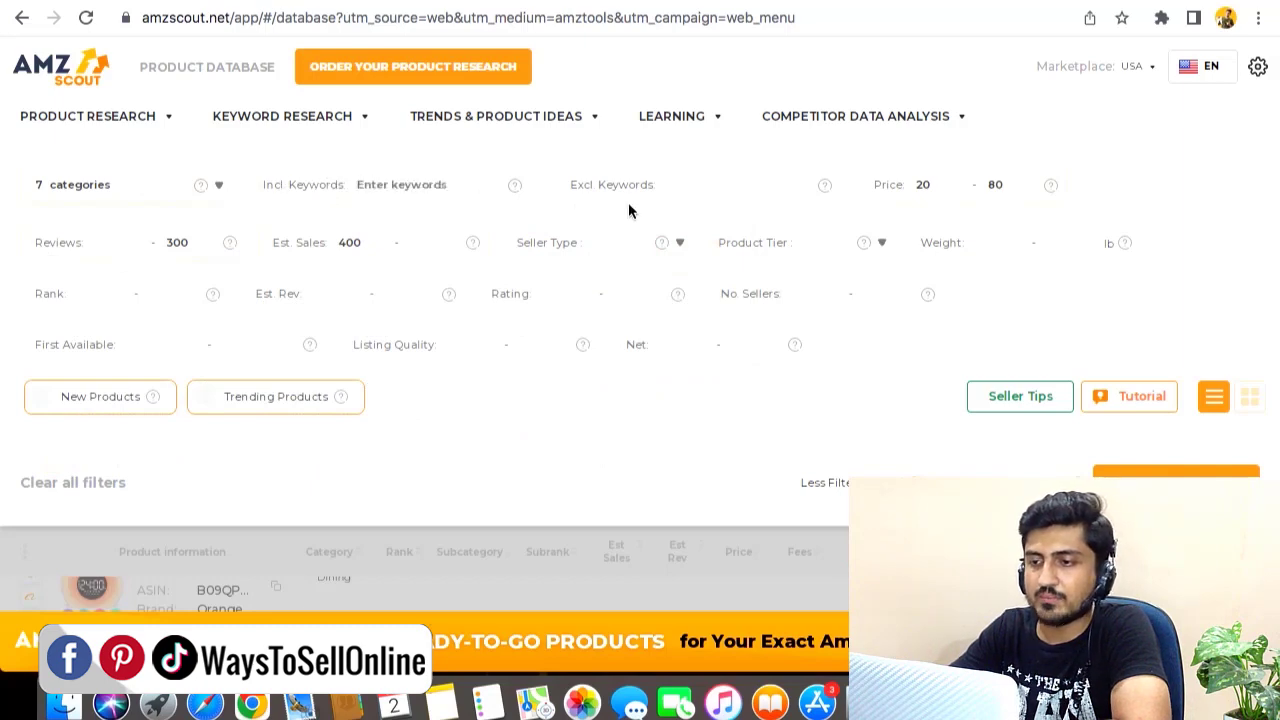
pyautogui.click(594, 185)
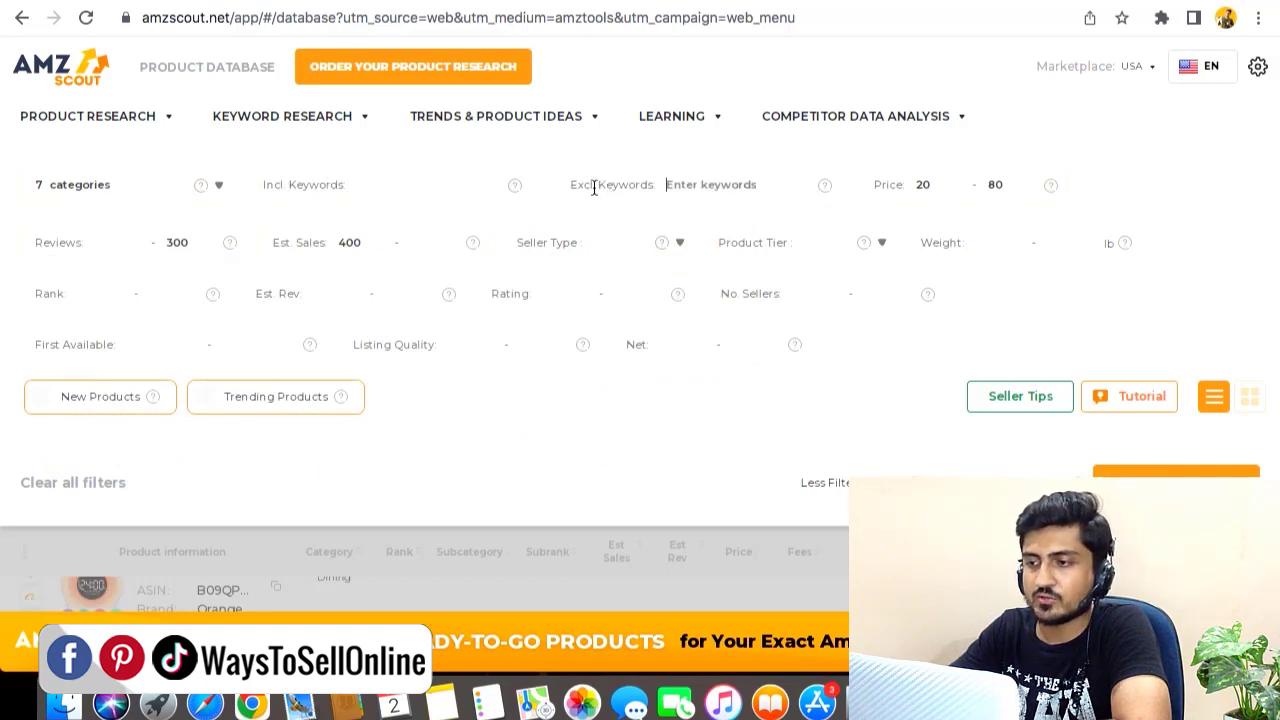
pyautogui.click(933, 184)
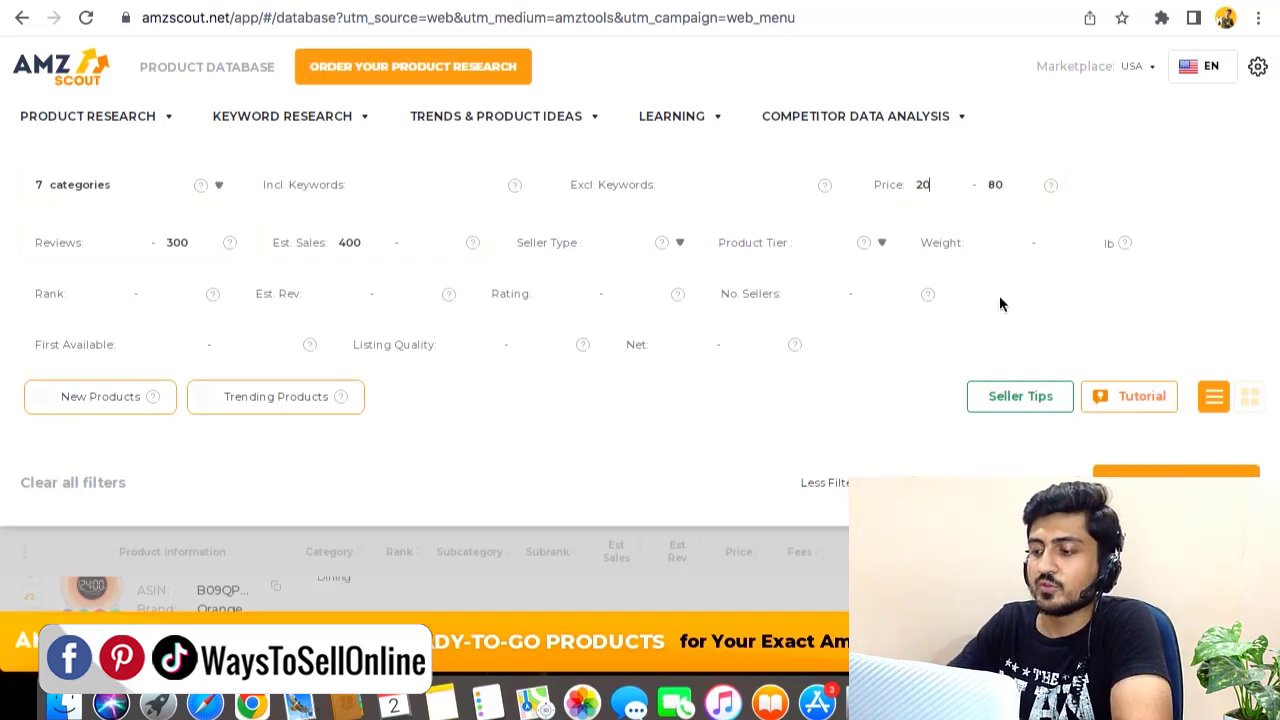
# Switch to the Notes app and add the line "Price must be higher than $20" to the end of the criteria list
pyautogui.click(1150, 700)
pyautogui.click(876, 212)
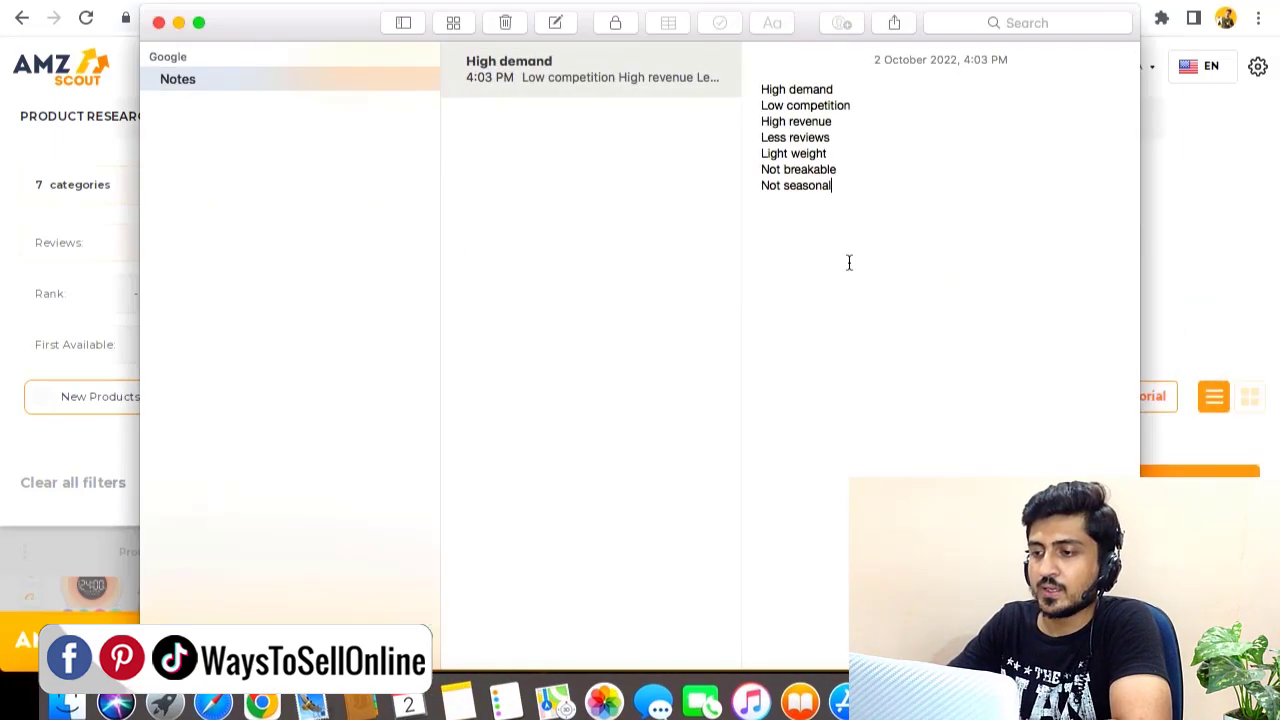
pyautogui.press('Return')
pyautogui.write('price')
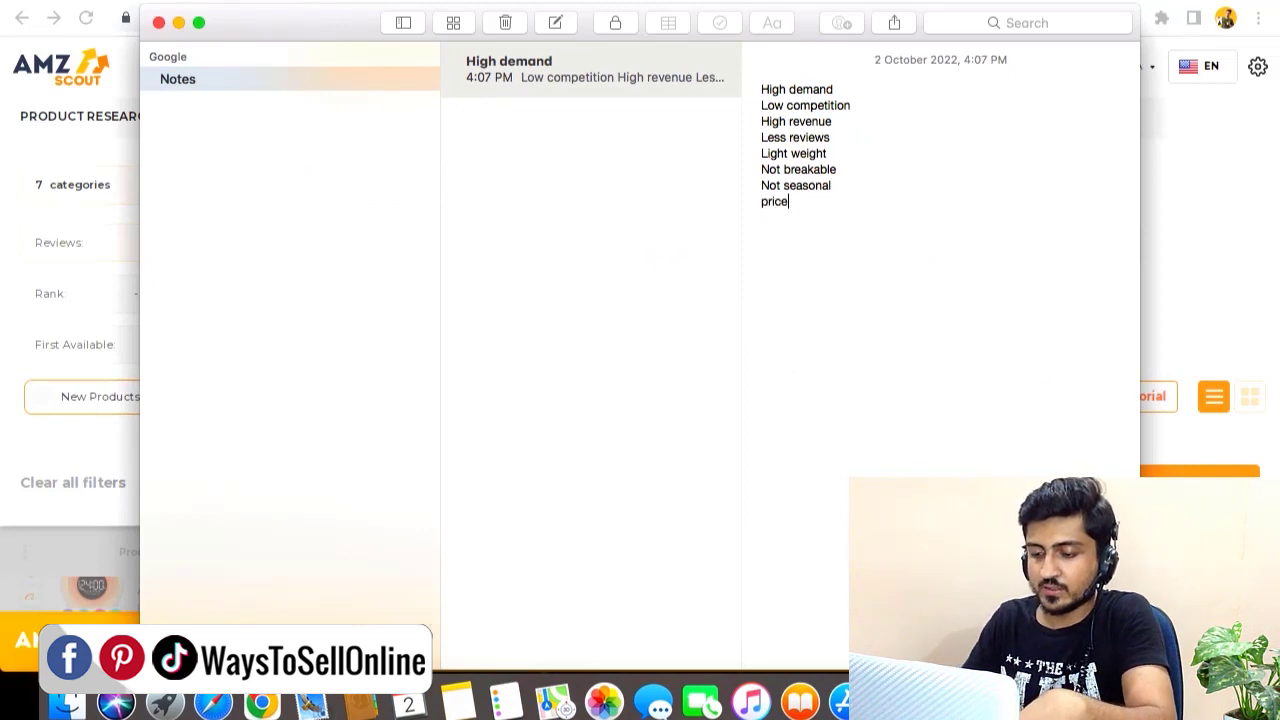
pyautogui.write(' must be highe')
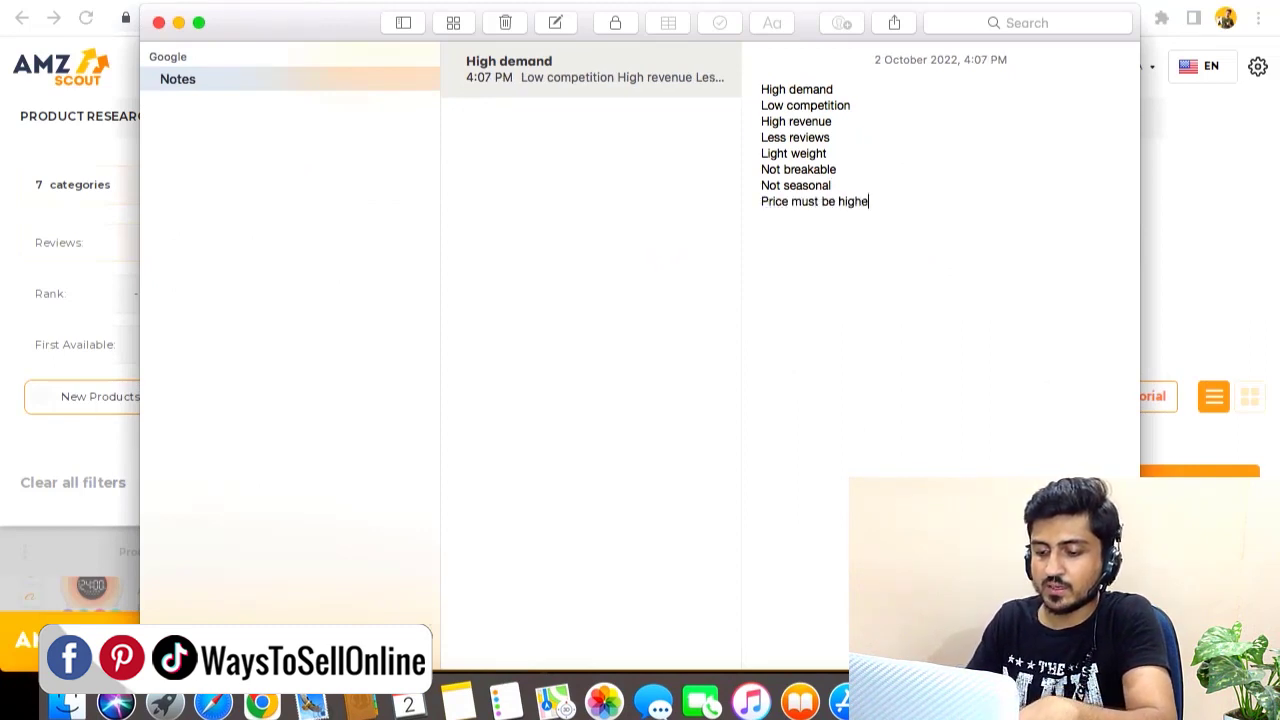
pyautogui.write('r than $20')
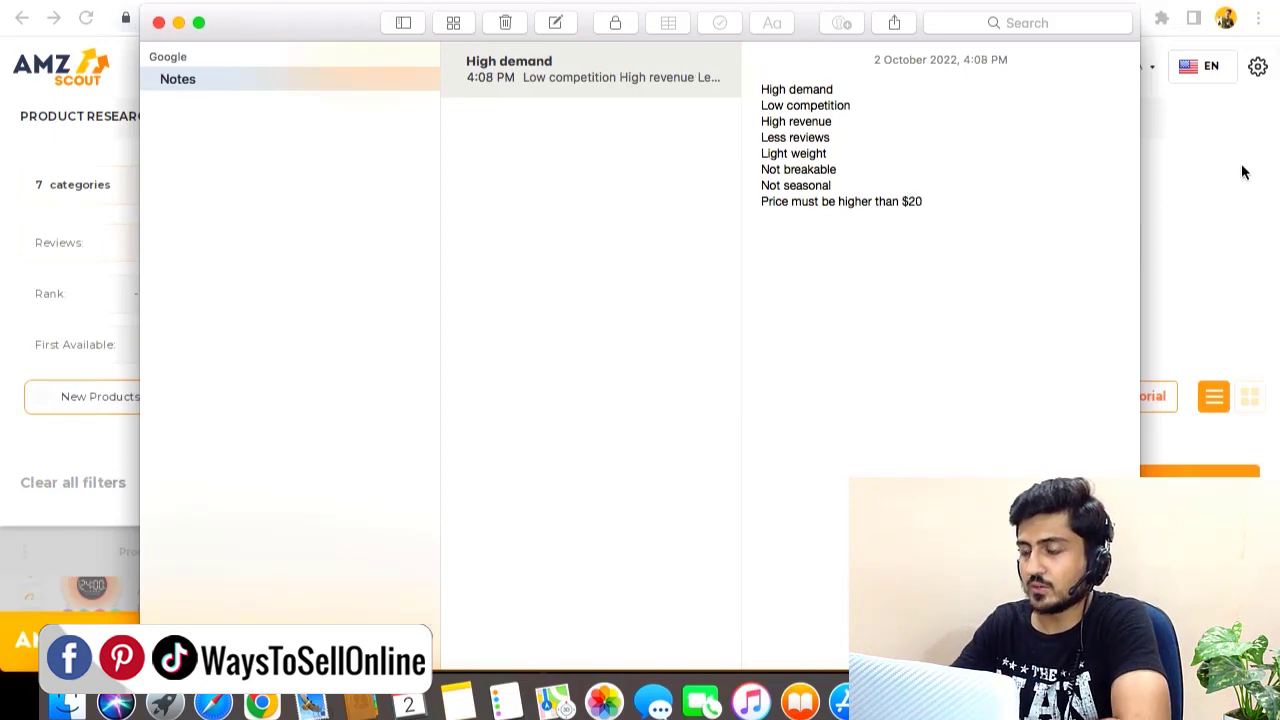
# Return to AMZScout in the browser, set the minimum estimated sales to 300 and find the matching products
pyautogui.press('super+Tab')
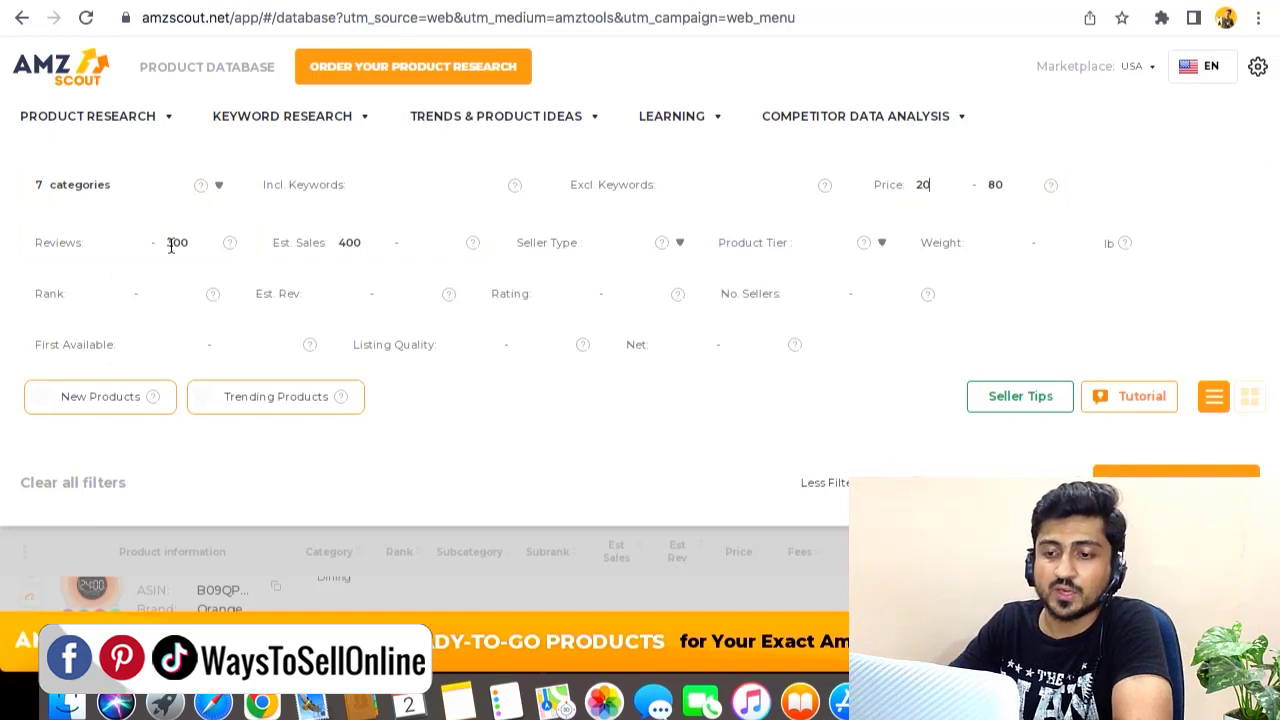
pyautogui.doubleClick(348, 243)
pyautogui.write('3')
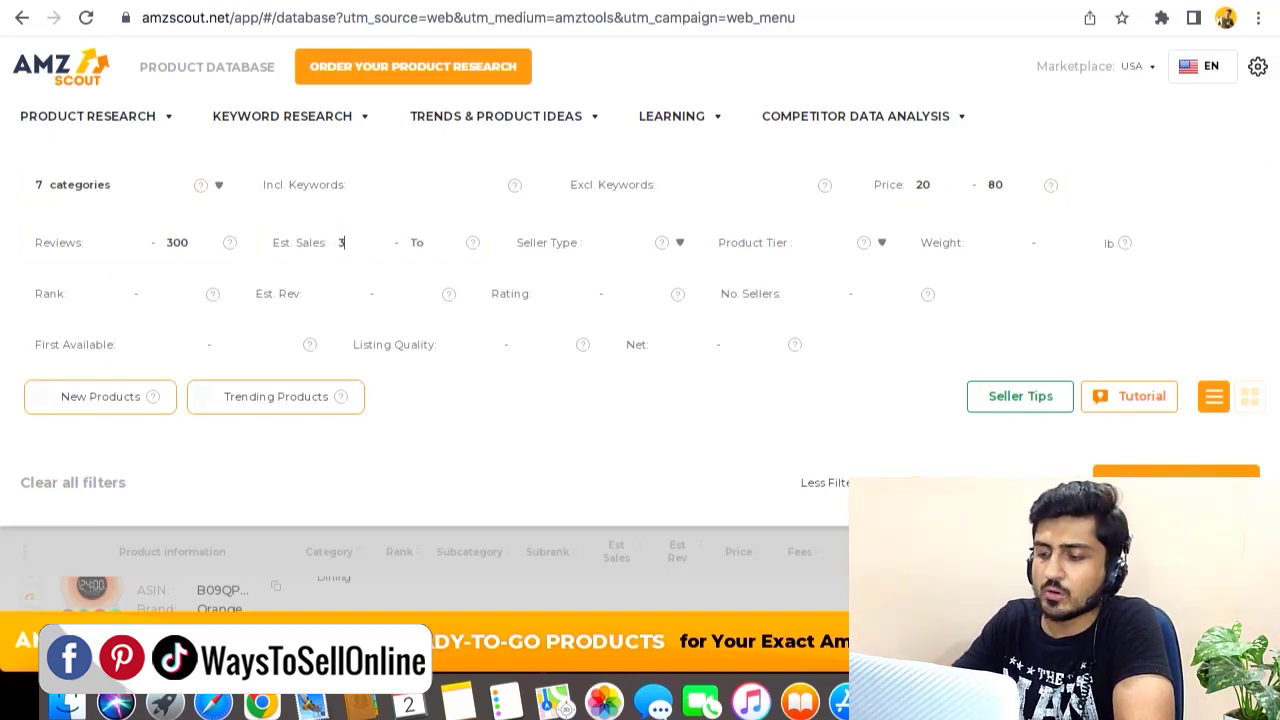
pyautogui.write('00')
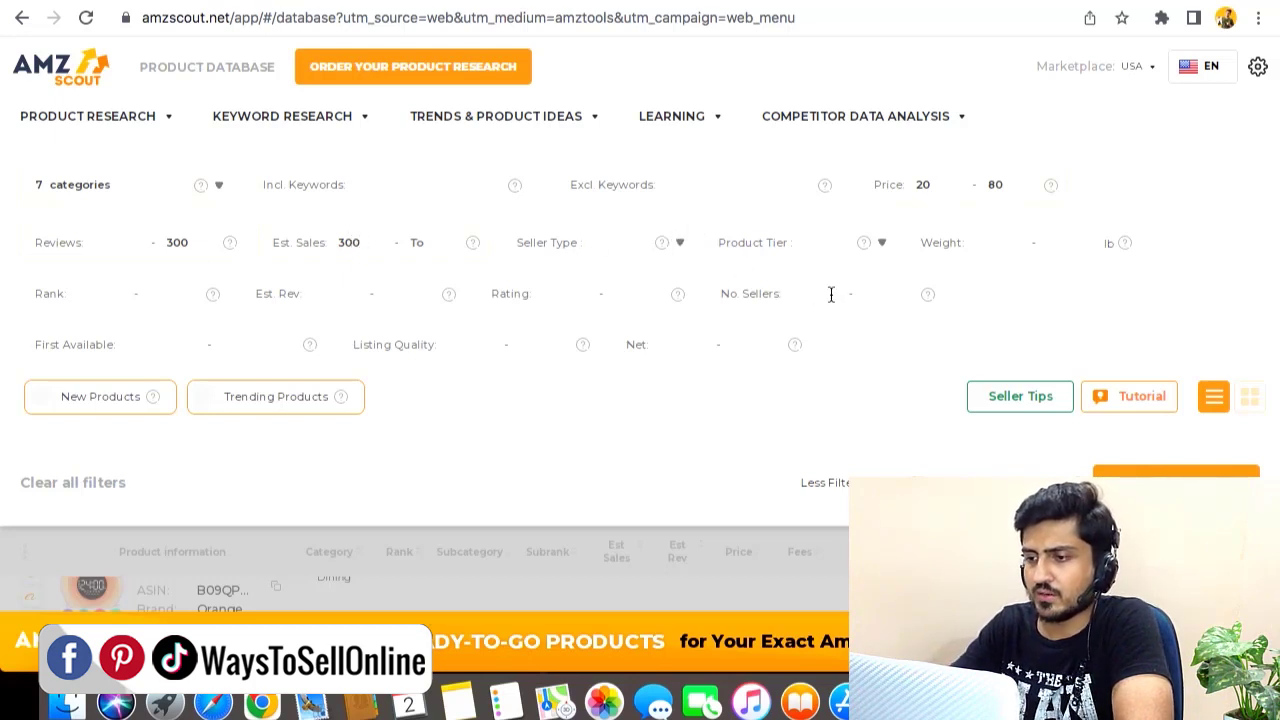
pyautogui.click(502, 419)
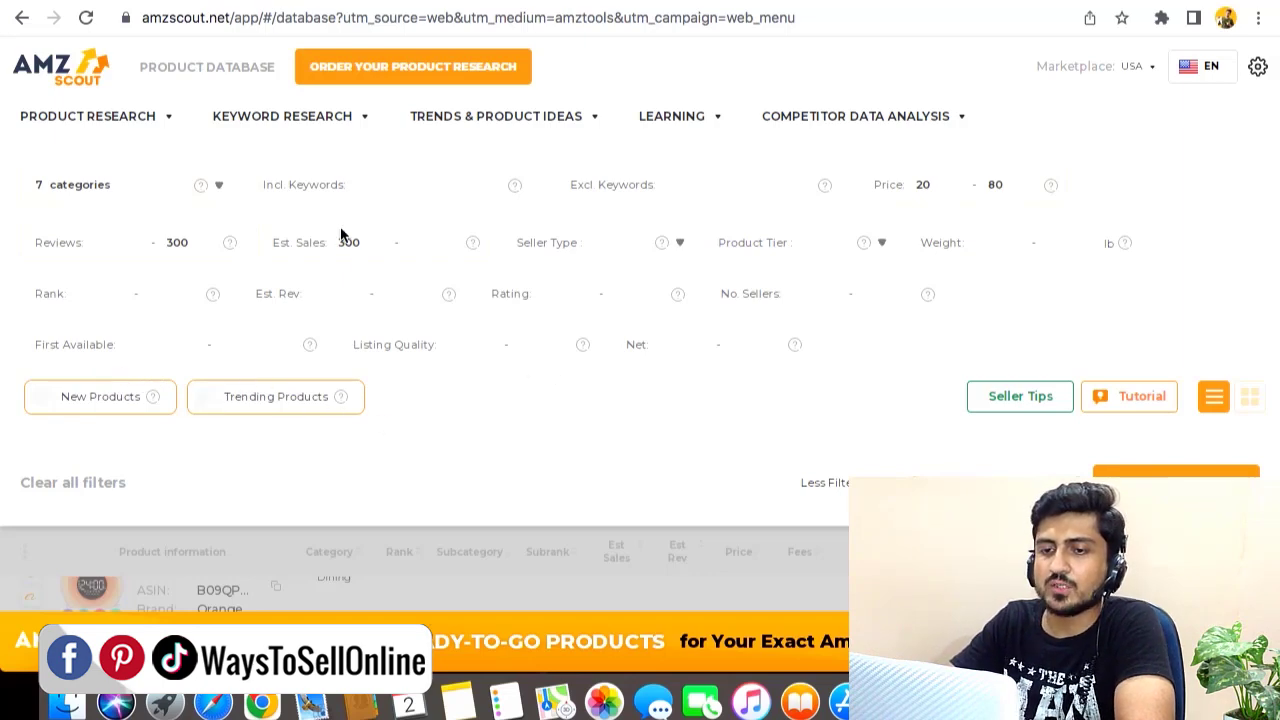
pyautogui.click(1152, 474)
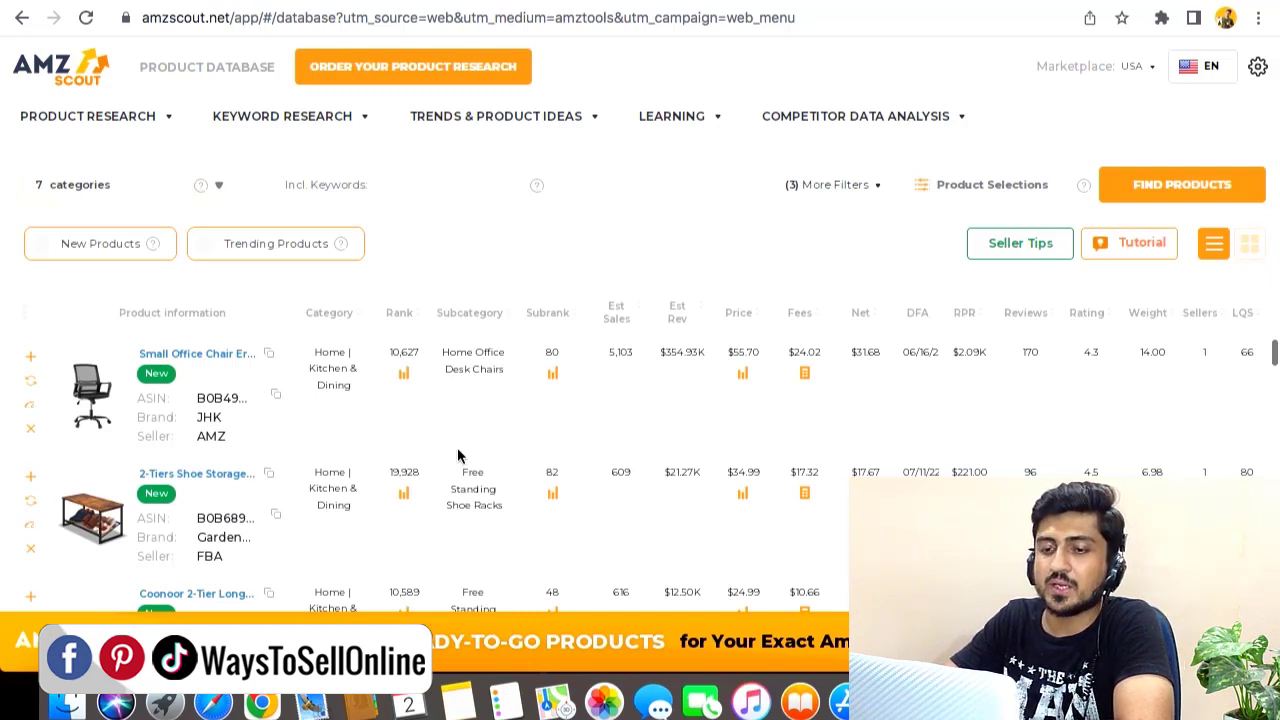
pyautogui.click(224, 247)
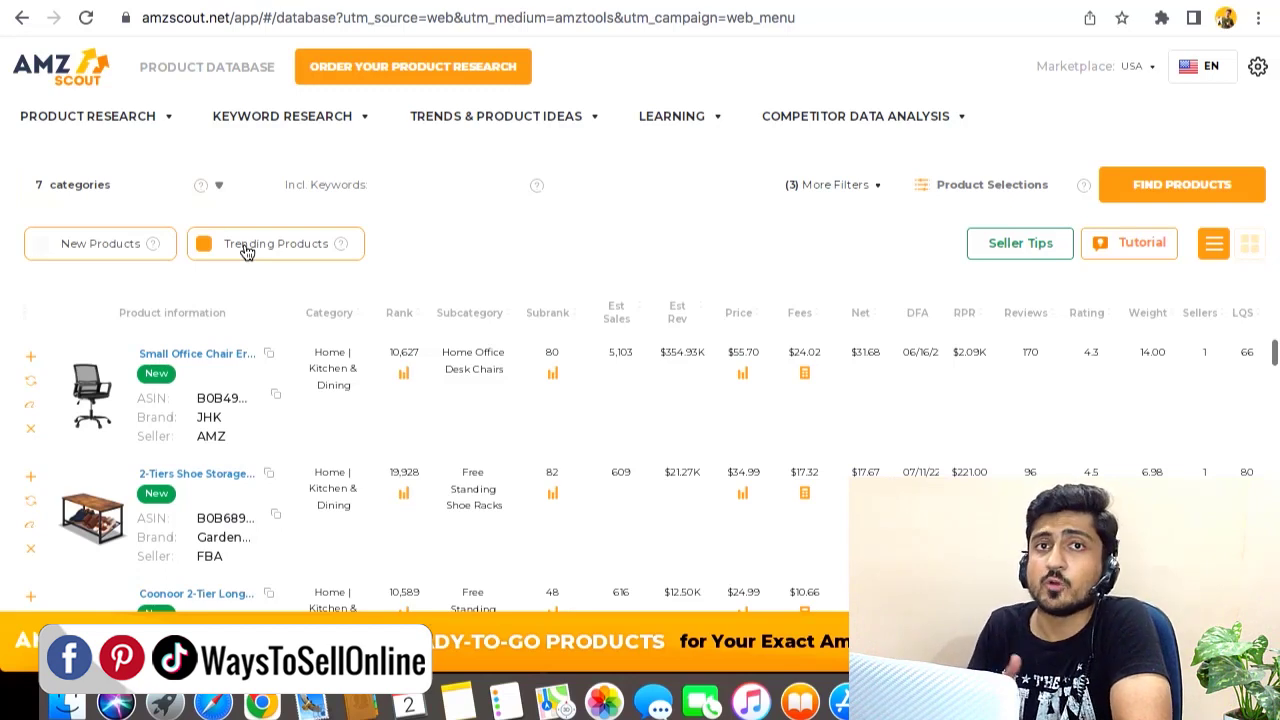
pyautogui.click(247, 251)
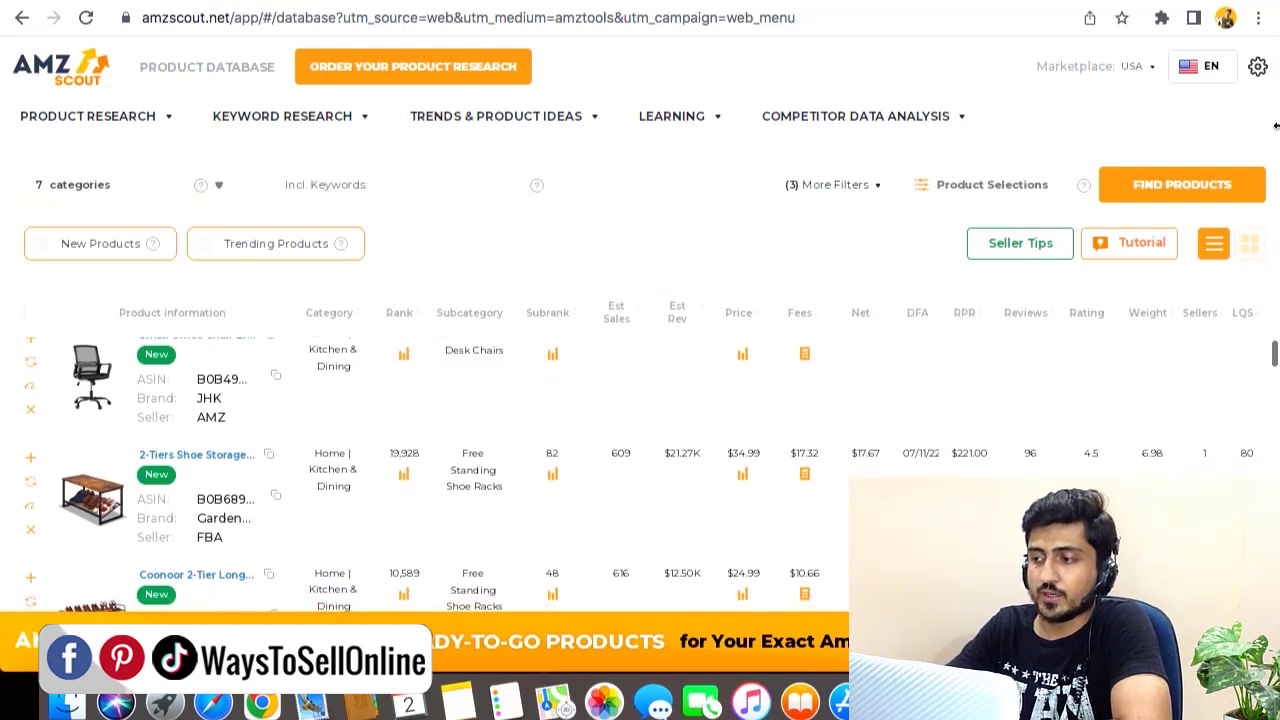
pyautogui.moveTo(1274, 350); pyautogui.dragTo(1274, 351)
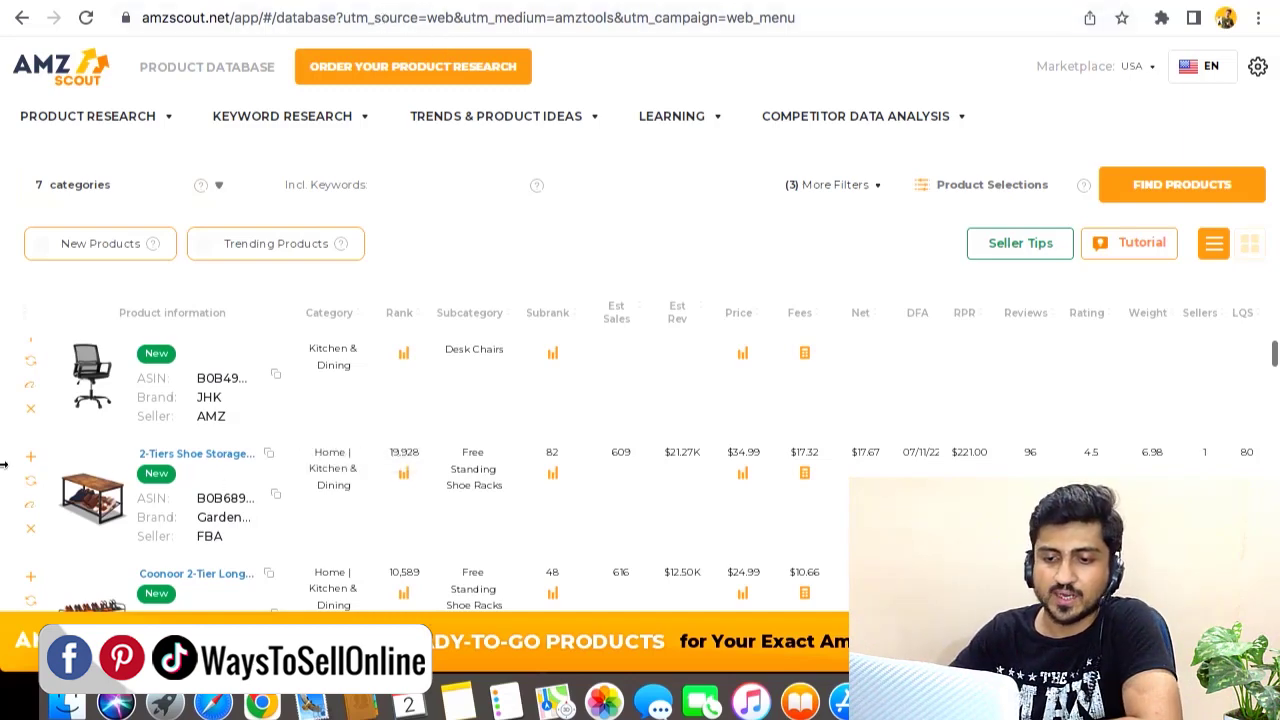
# Find the Simple Trending 7-Tier Shoe Rack in the product results and open its Amazon listing in a new tab
pyautogui.scroll(-1, 3, 481)
pyautogui.scroll(-3, 3, 481)
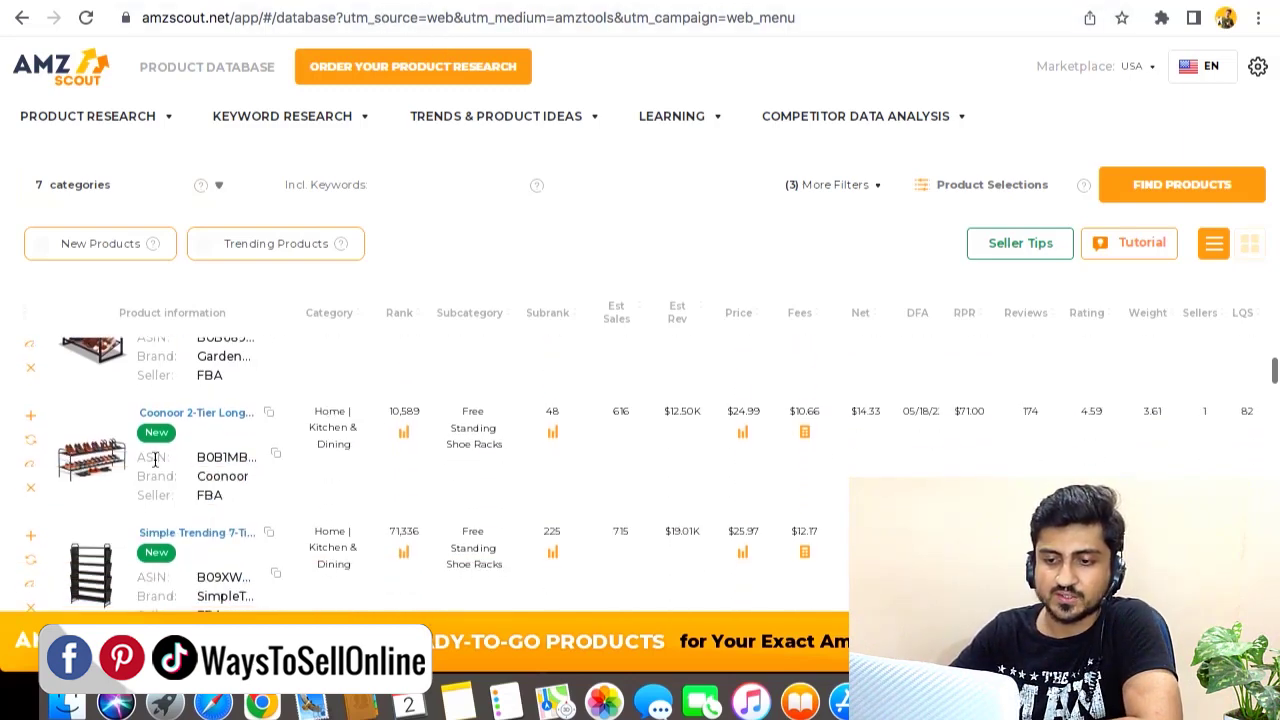
pyautogui.scroll(-3, 124, 469)
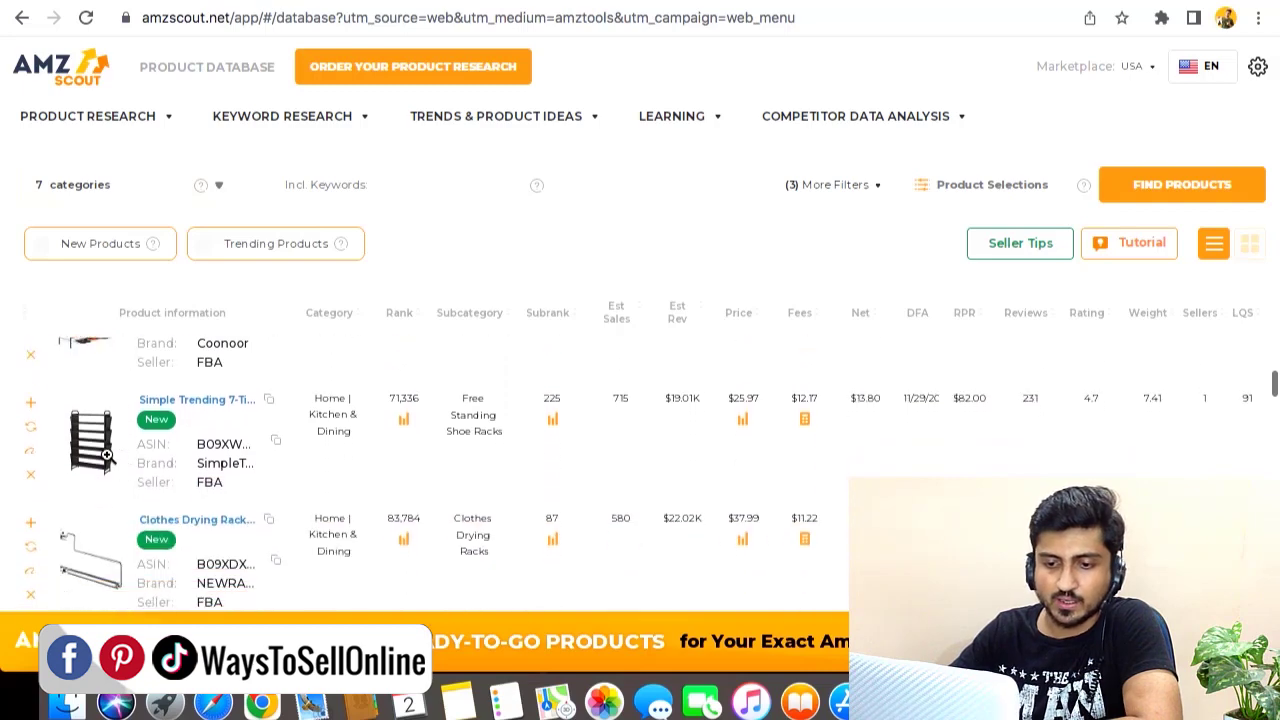
pyautogui.rightClick(208, 404)
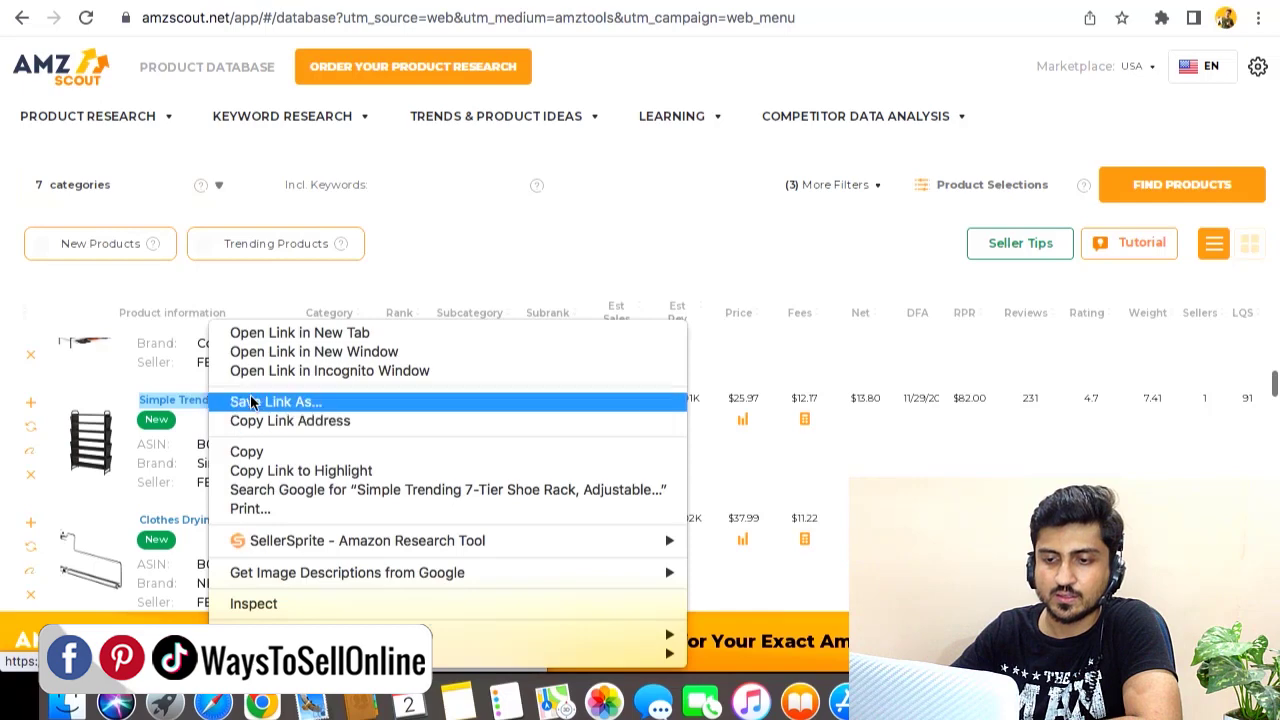
pyautogui.click(250, 331)
# Go further down the results and open the MINI Lunch-Box Snack Containers listing in a new tab
pyautogui.moveTo(1275, 385); pyautogui.dragTo(1275, 417)
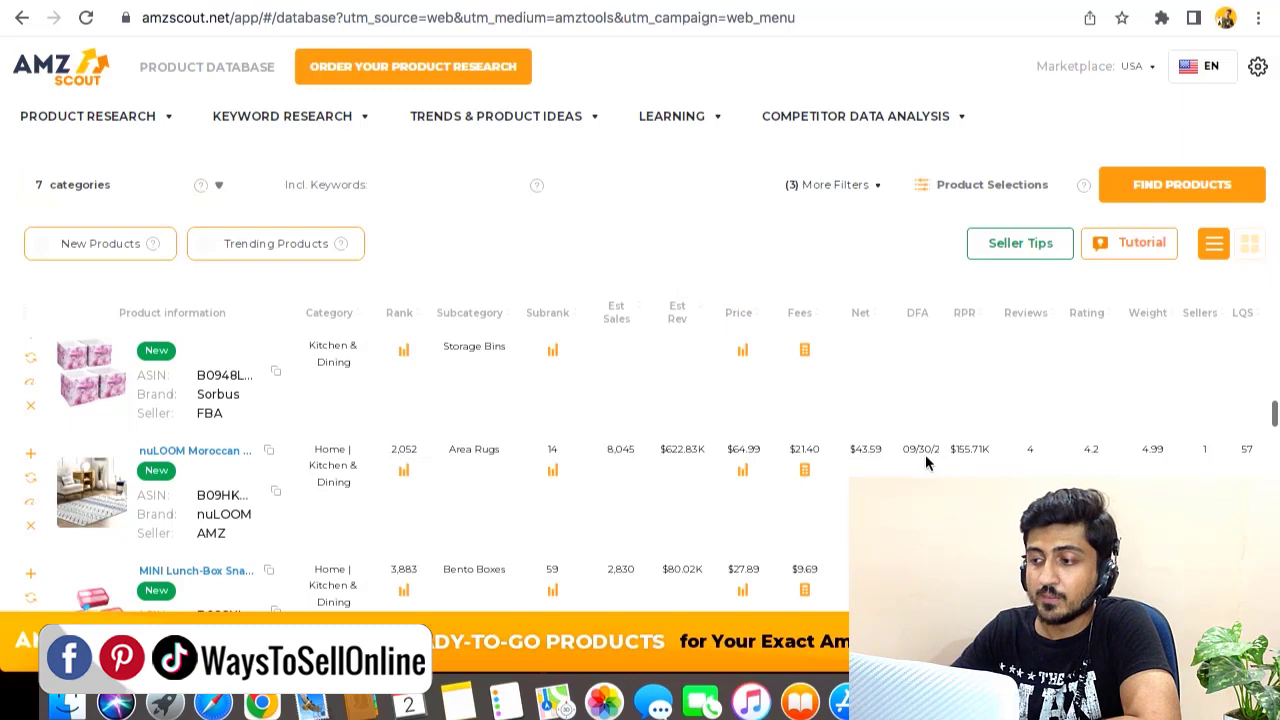
pyautogui.moveTo(1273, 410); pyautogui.dragTo(1274, 432)
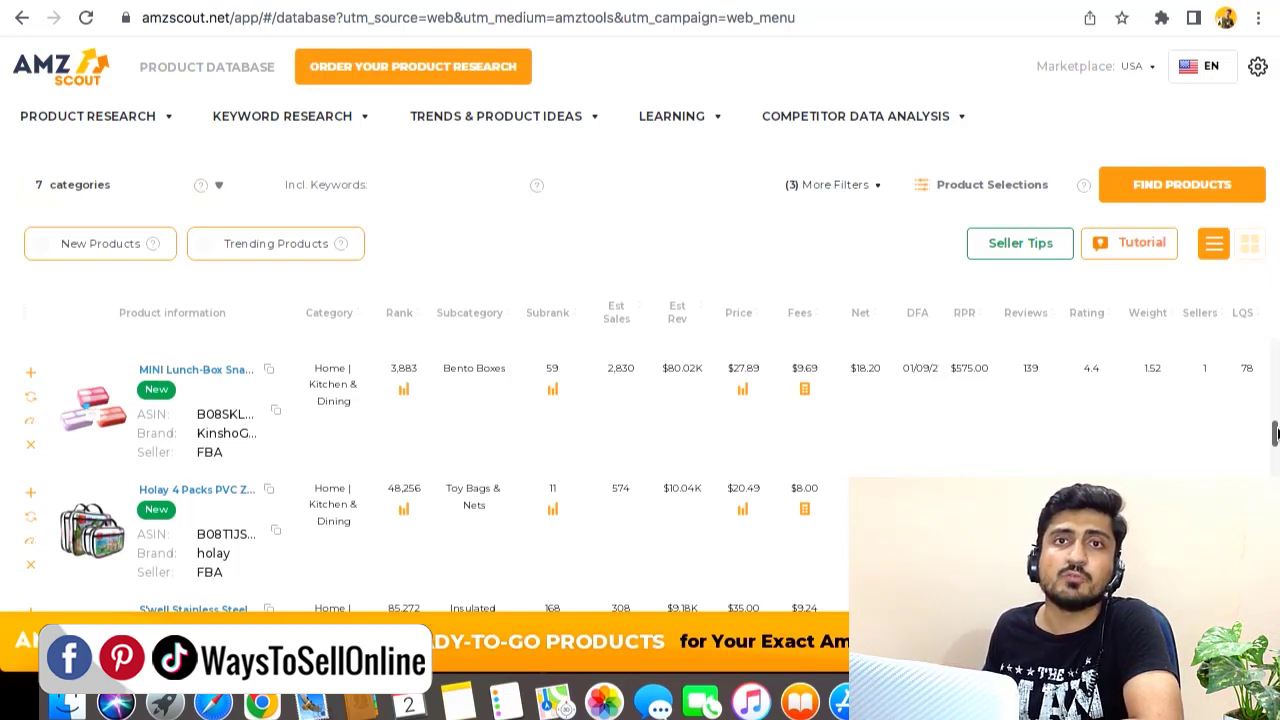
pyautogui.click(1274, 430)
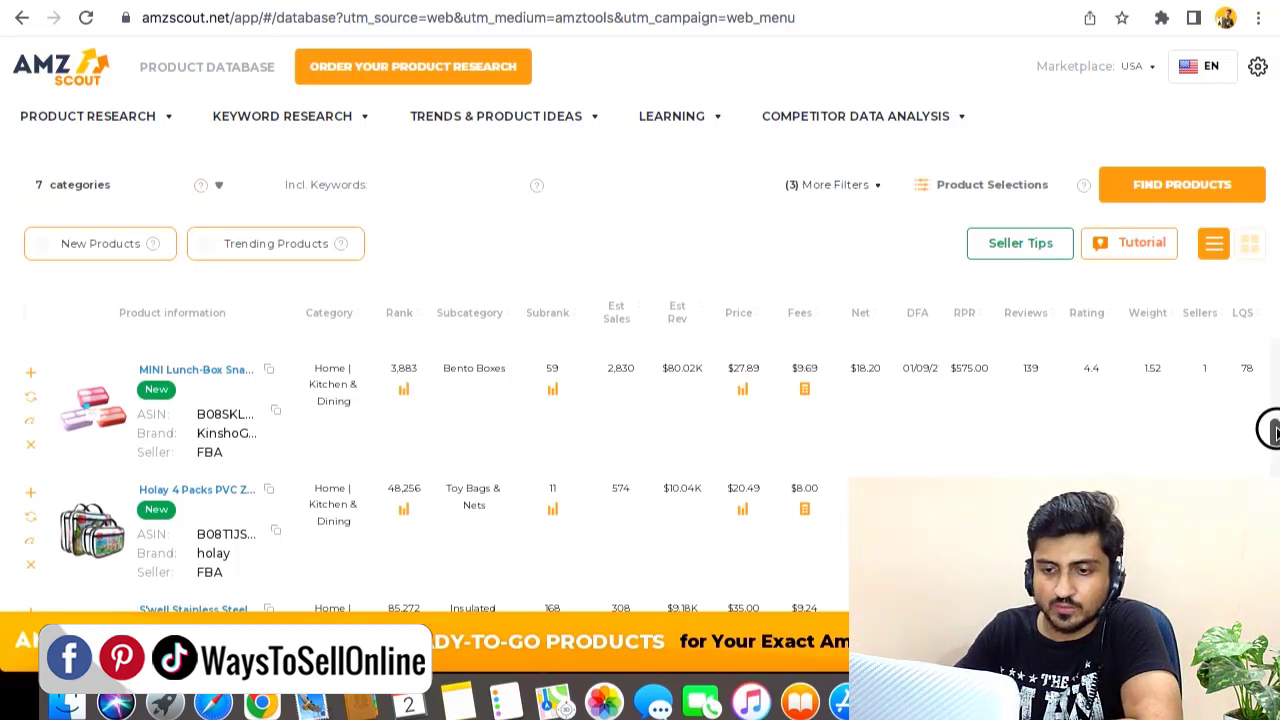
pyautogui.rightClick(209, 371)
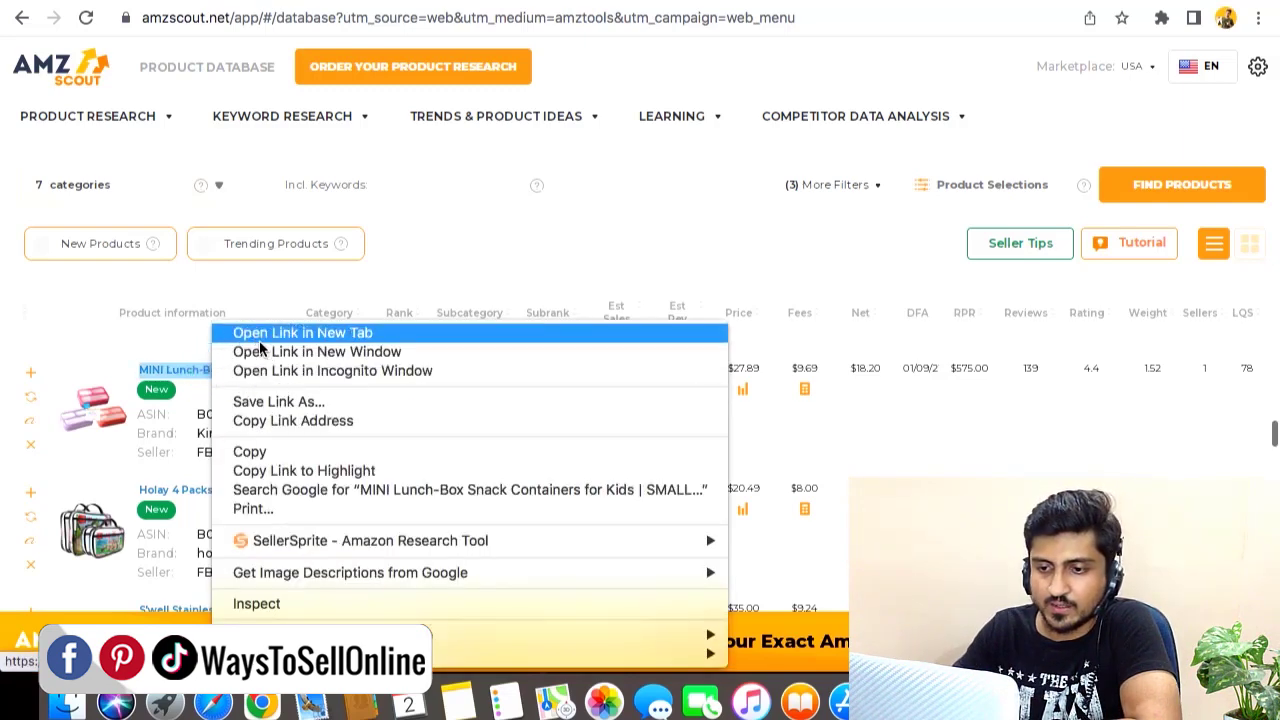
pyautogui.click(300, 332)
# Find the Patelai Dessert Decorating product further down the results and open its Amazon listing in a new tab
pyautogui.moveTo(1274, 436); pyautogui.dragTo(1268, 630)
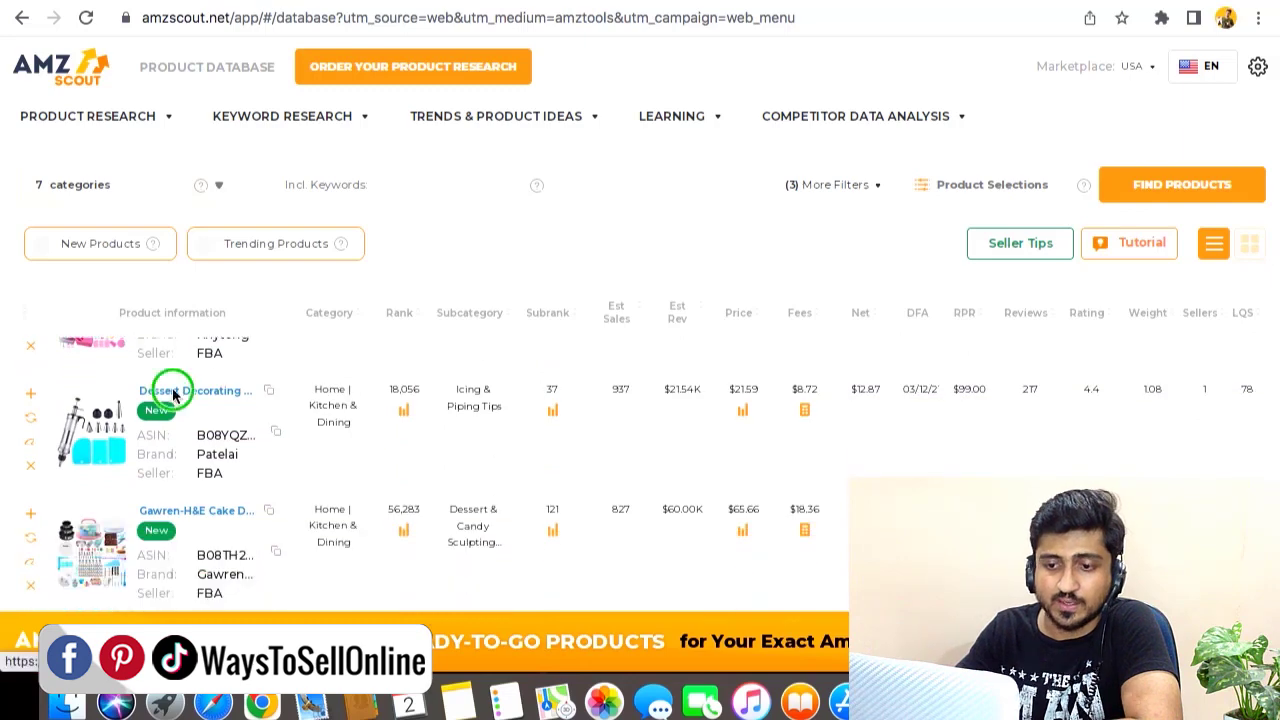
pyautogui.rightClick(180, 390)
pyautogui.click(203, 338)
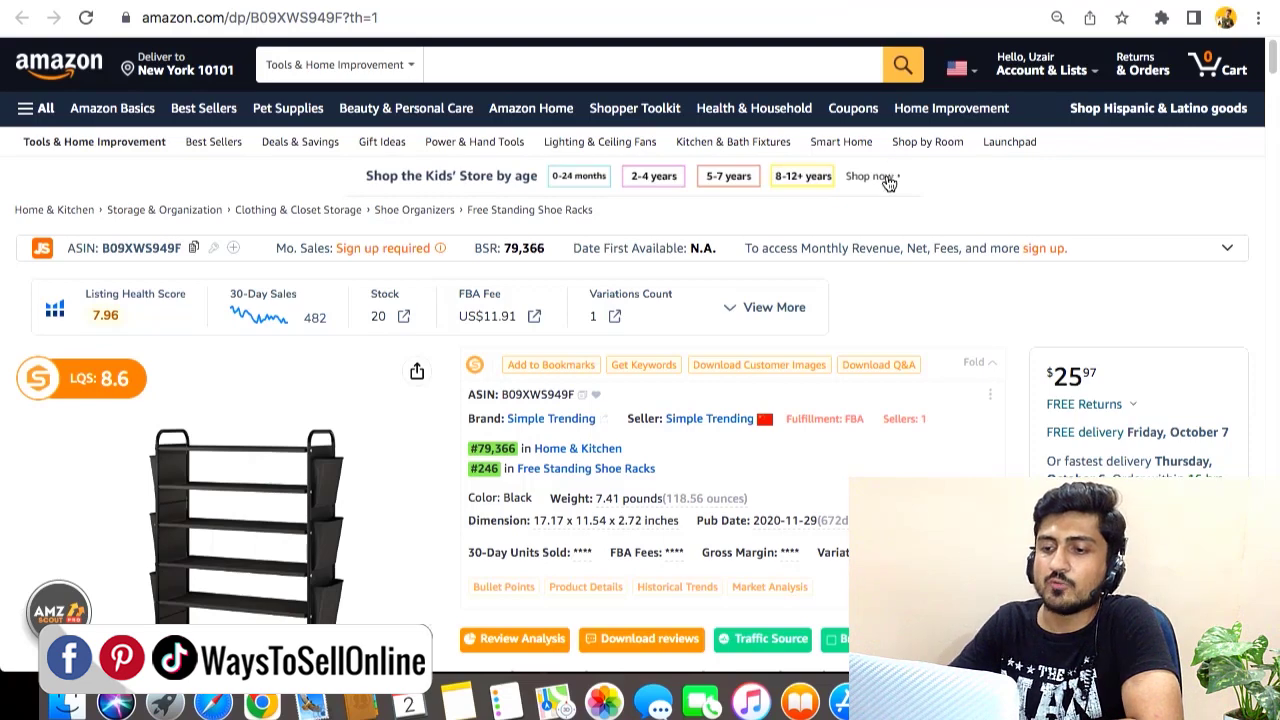
# Review the opened Amazon listings, checking seller, rank and price details of the lunch boxes and the dessert decorating syringe set
pyautogui.hotkey('ctrl', 'Tab')
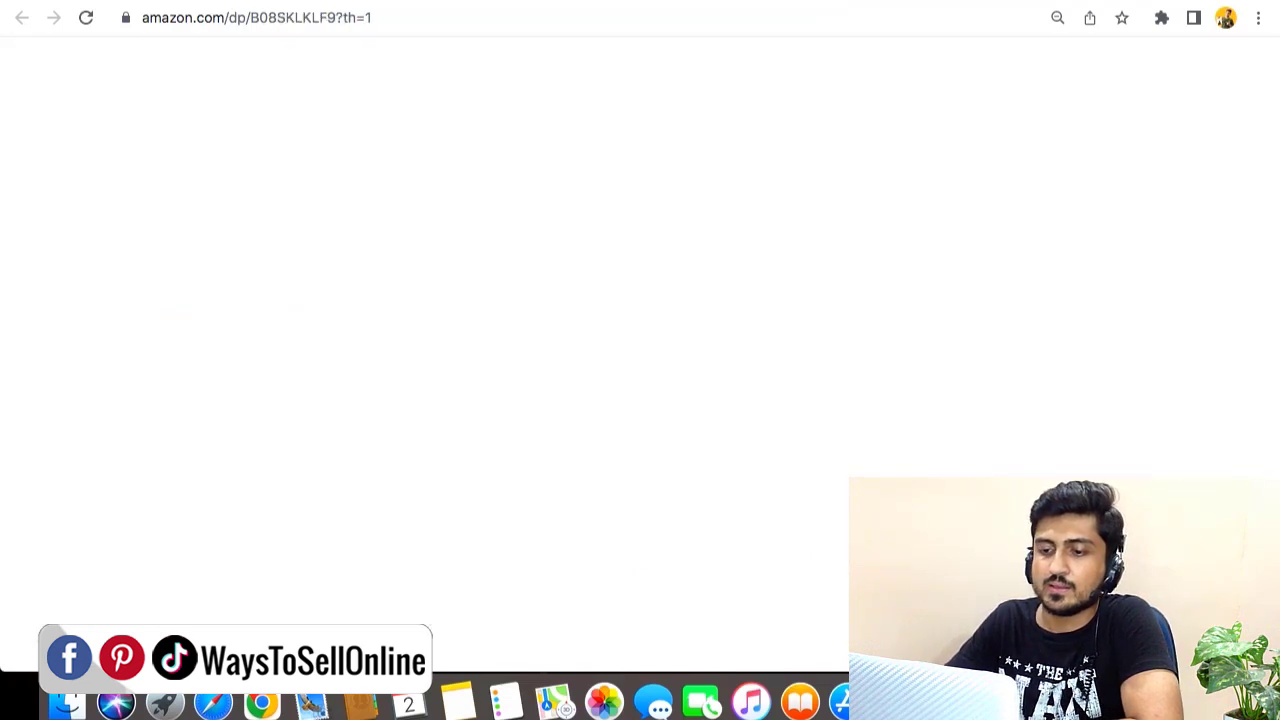
pyautogui.scroll(-3, 790, 408)
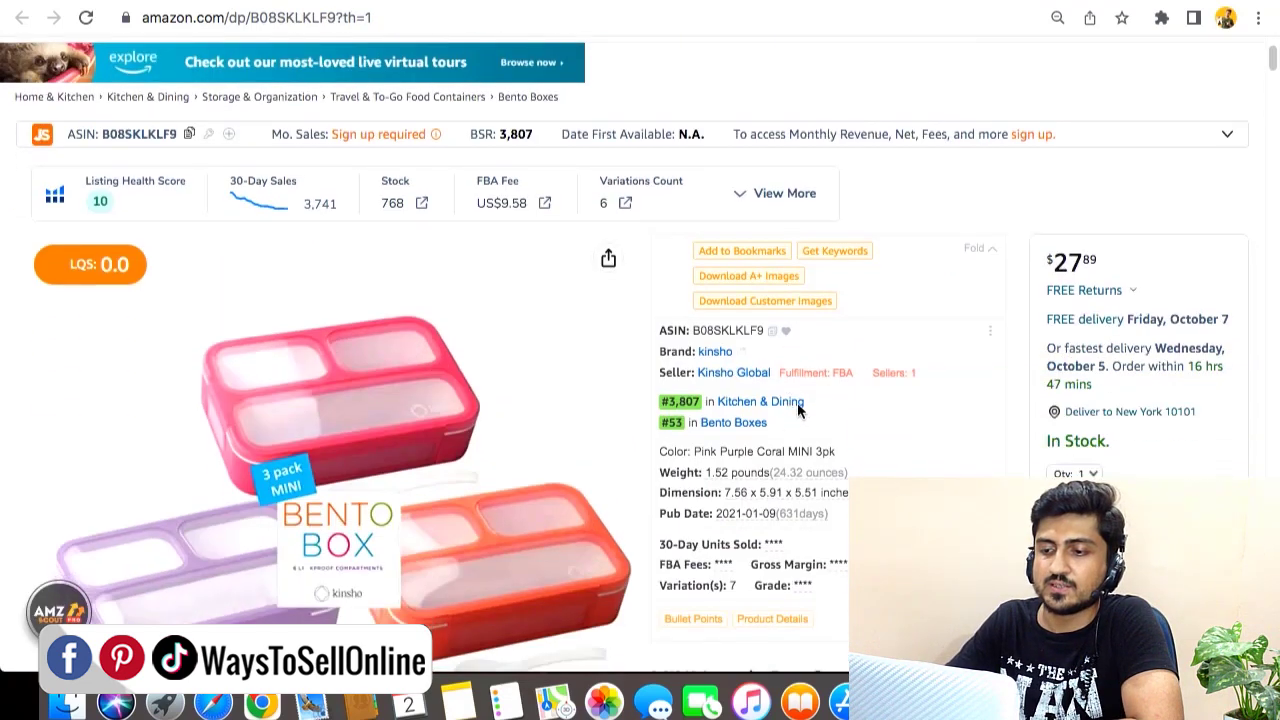
pyautogui.hotkey('ctrl', 'Tab')
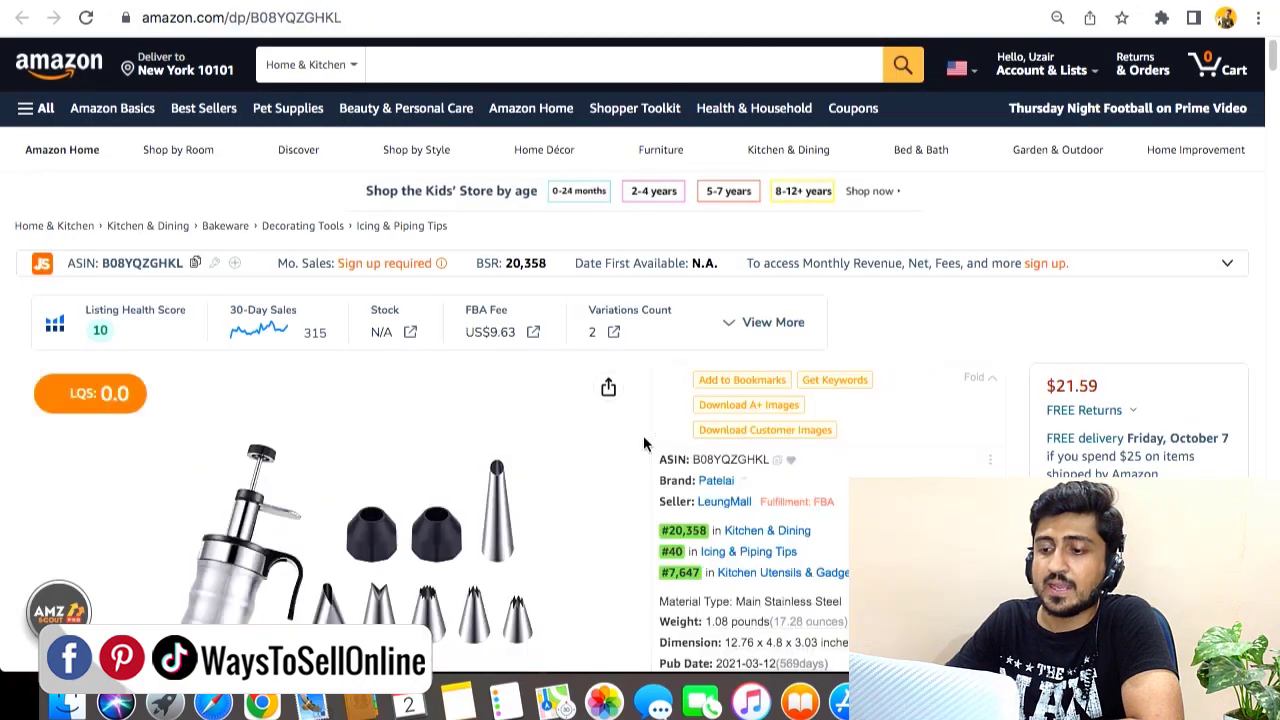
pyautogui.scroll(-4, 722, 468)
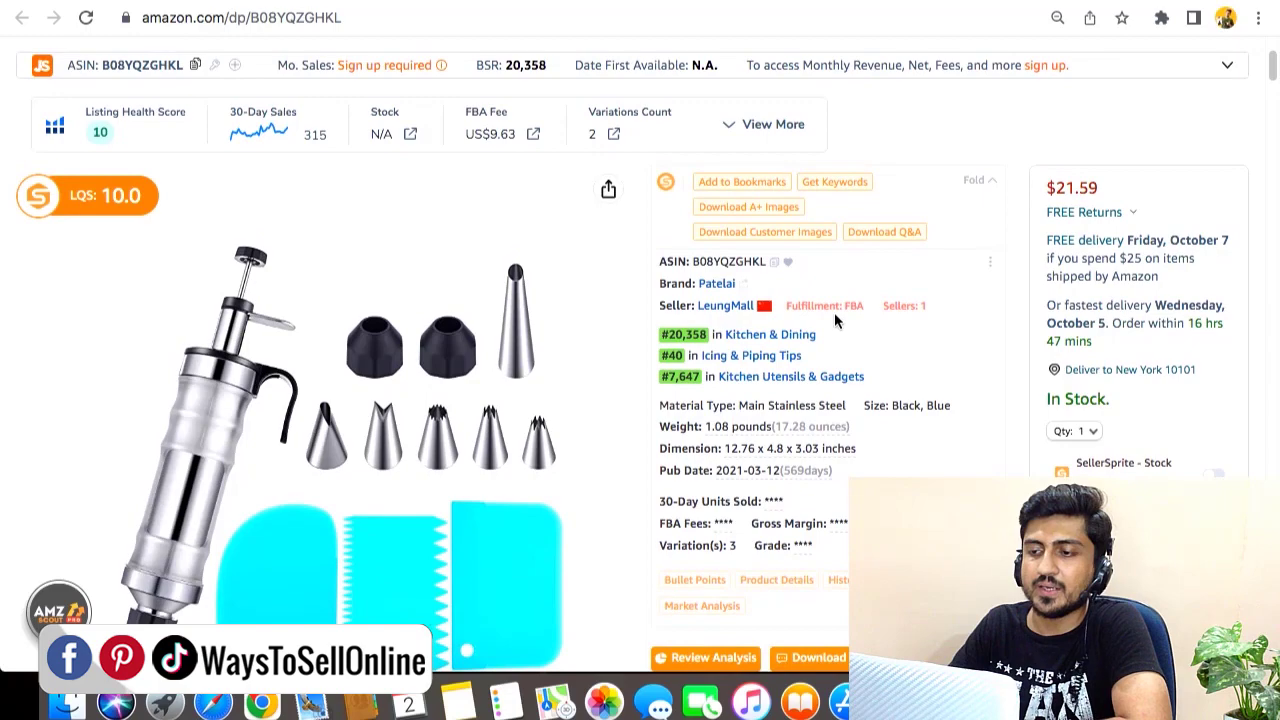
pyautogui.scroll(-5, 770, 340)
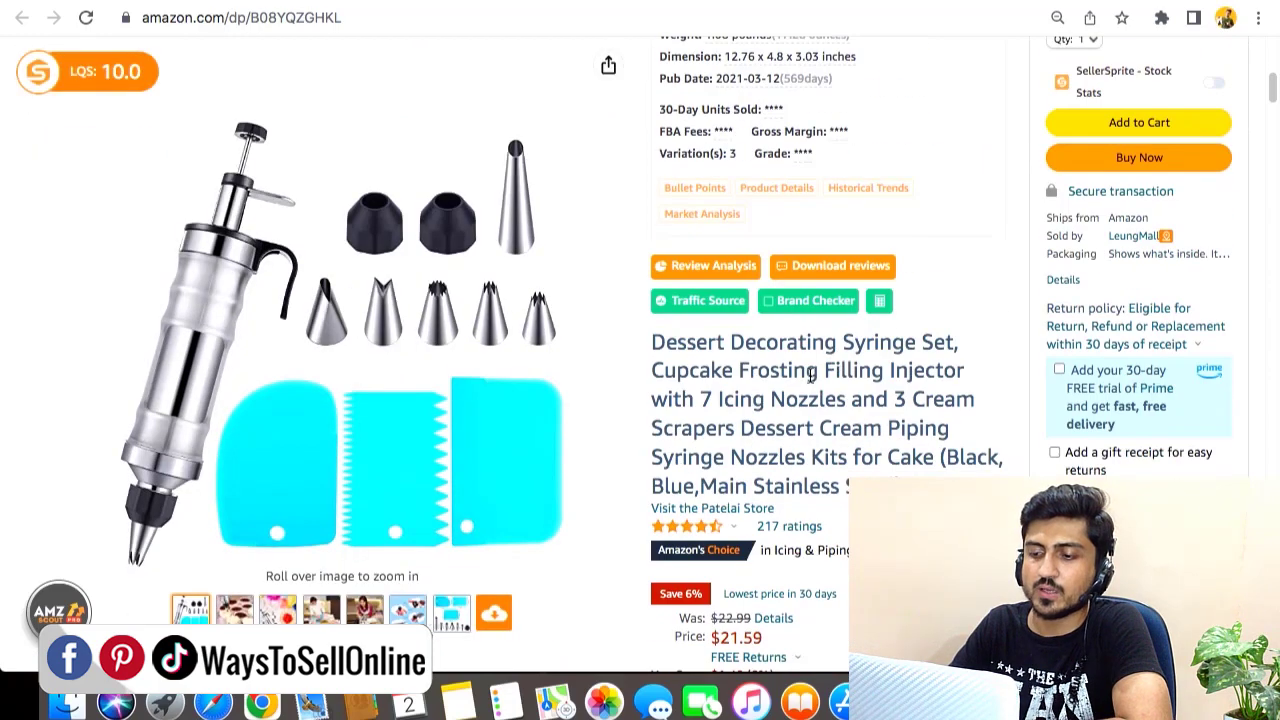
# Copy the dessert decorating syringe set's ASIN, B08YQZGHKL, from the Amazon page address
pyautogui.rightClick(314, 17)
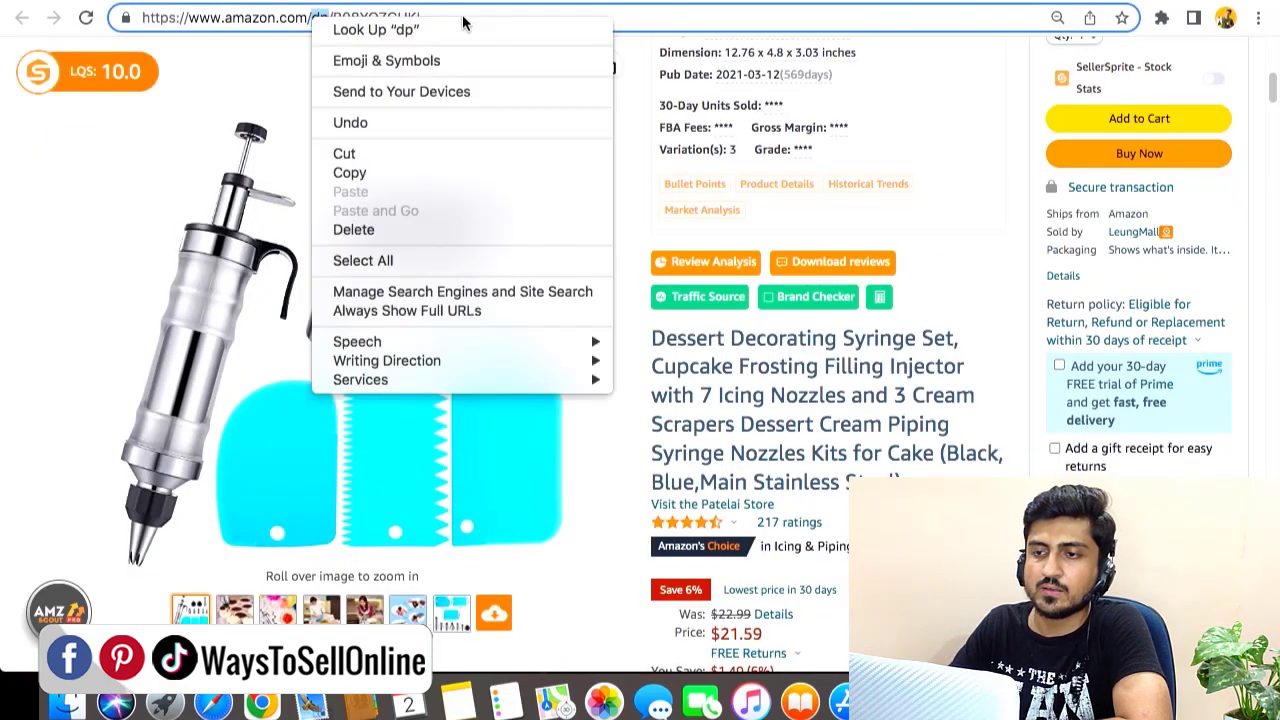
pyautogui.click(658, 28)
pyautogui.doubleClick(400, 18)
pyautogui.rightClick(400, 18)
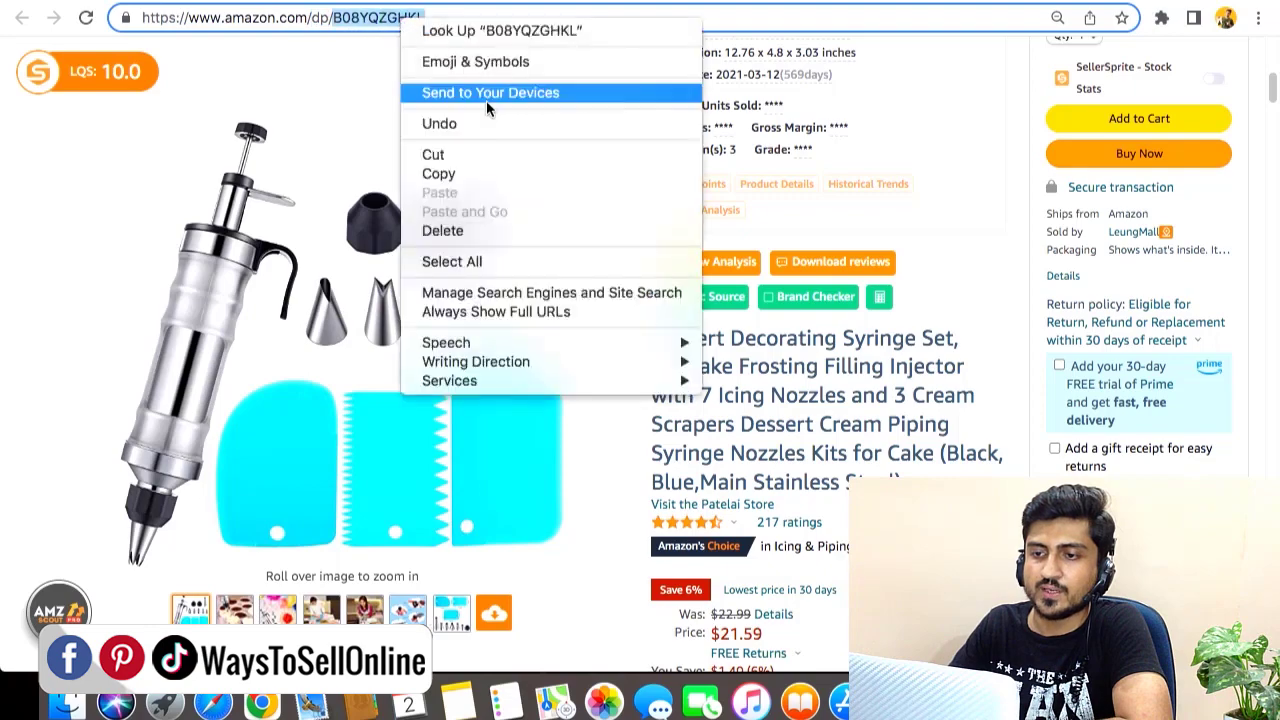
pyautogui.click(478, 172)
# Return to AMZScout, open Reverse ASIN Lookup and find the keywords for ASIN B08YQZGHKL
pyautogui.hotkey('ctrl', 'Tab')
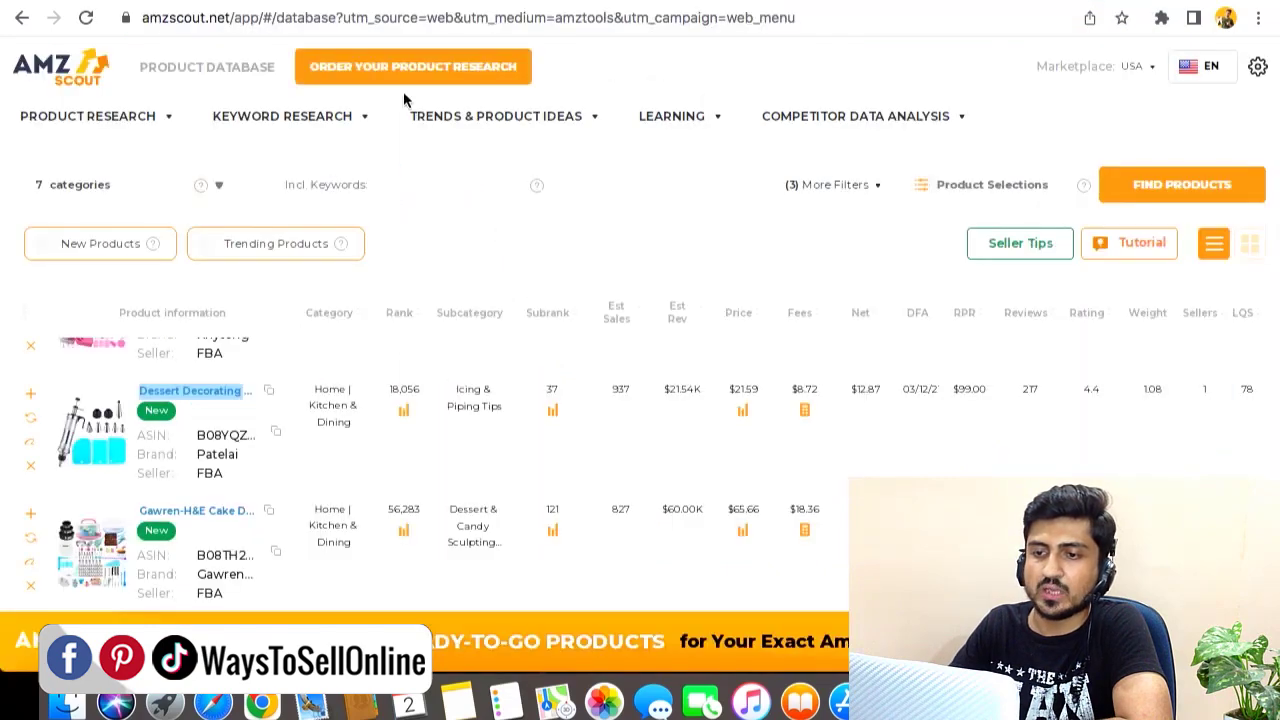
pyautogui.moveTo(347, 137)
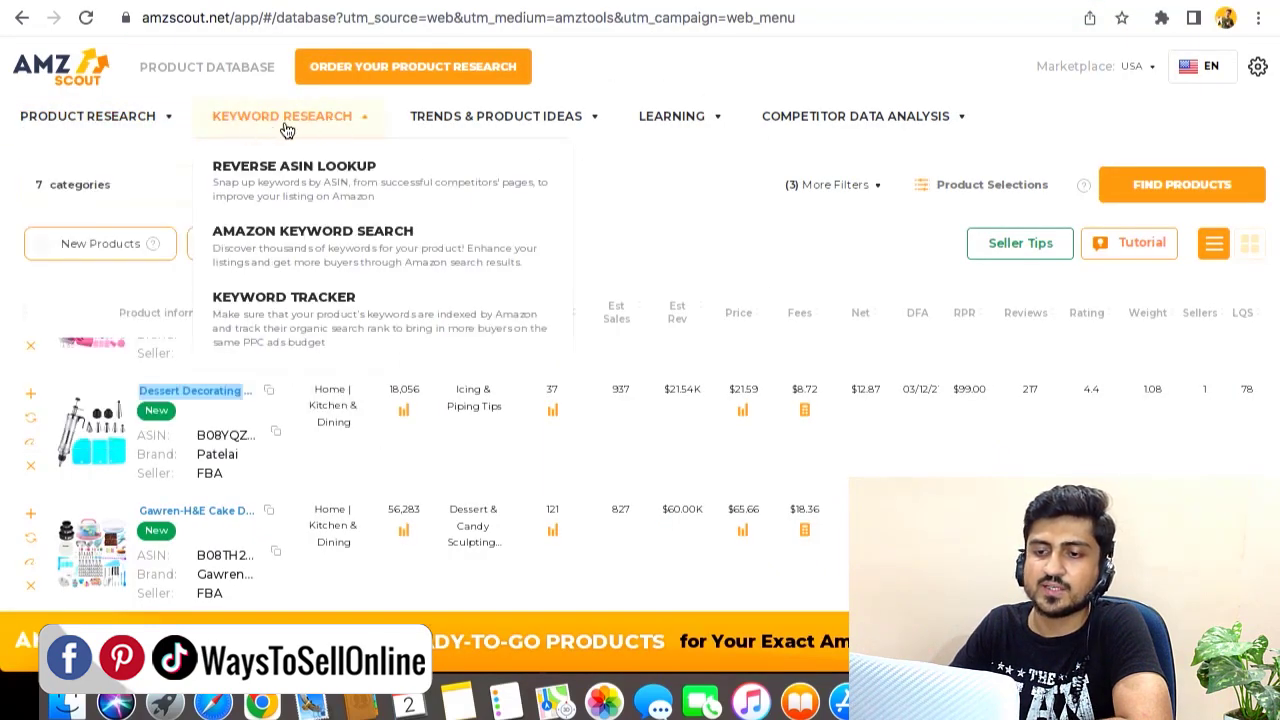
pyautogui.click(288, 176)
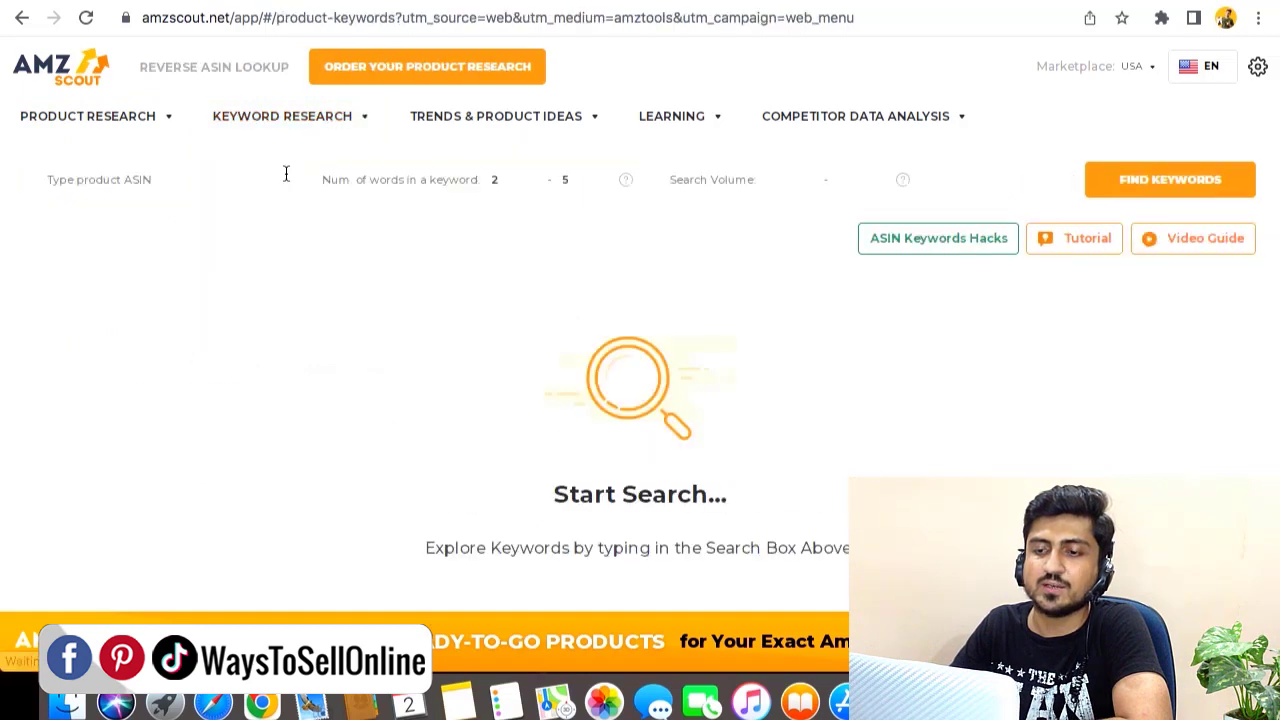
pyautogui.click(119, 185)
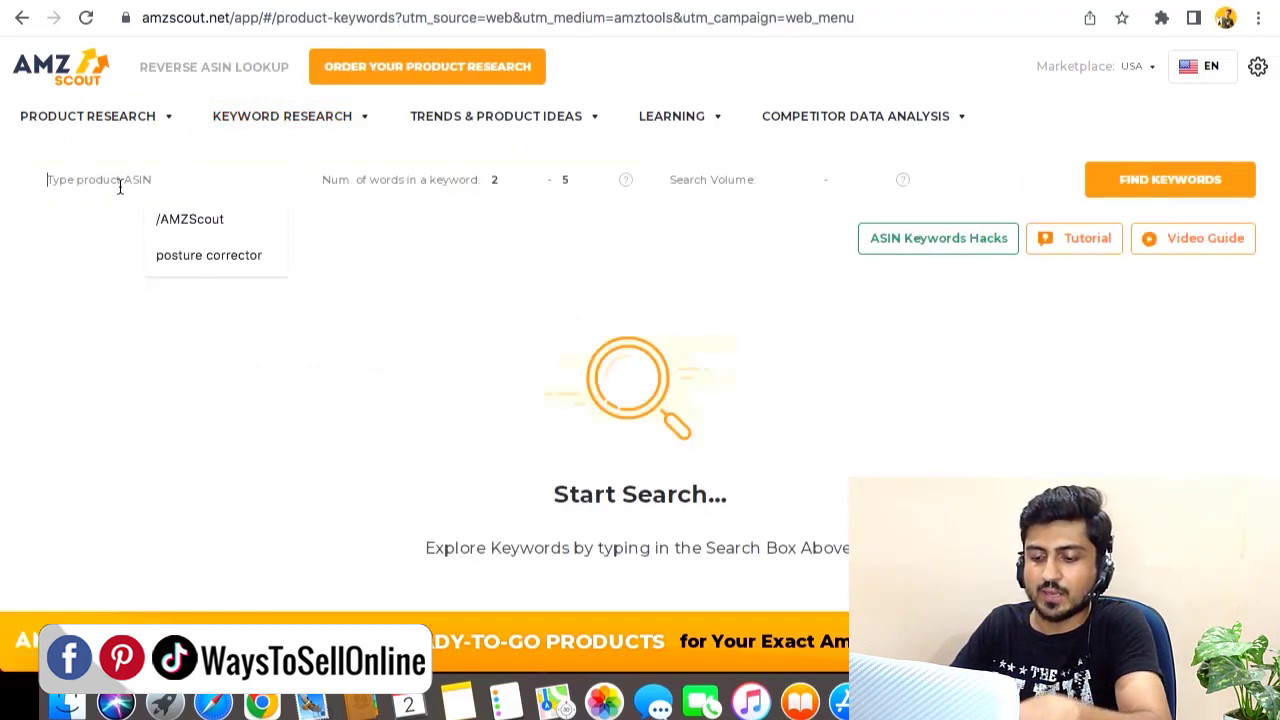
pyautogui.press('super+v')
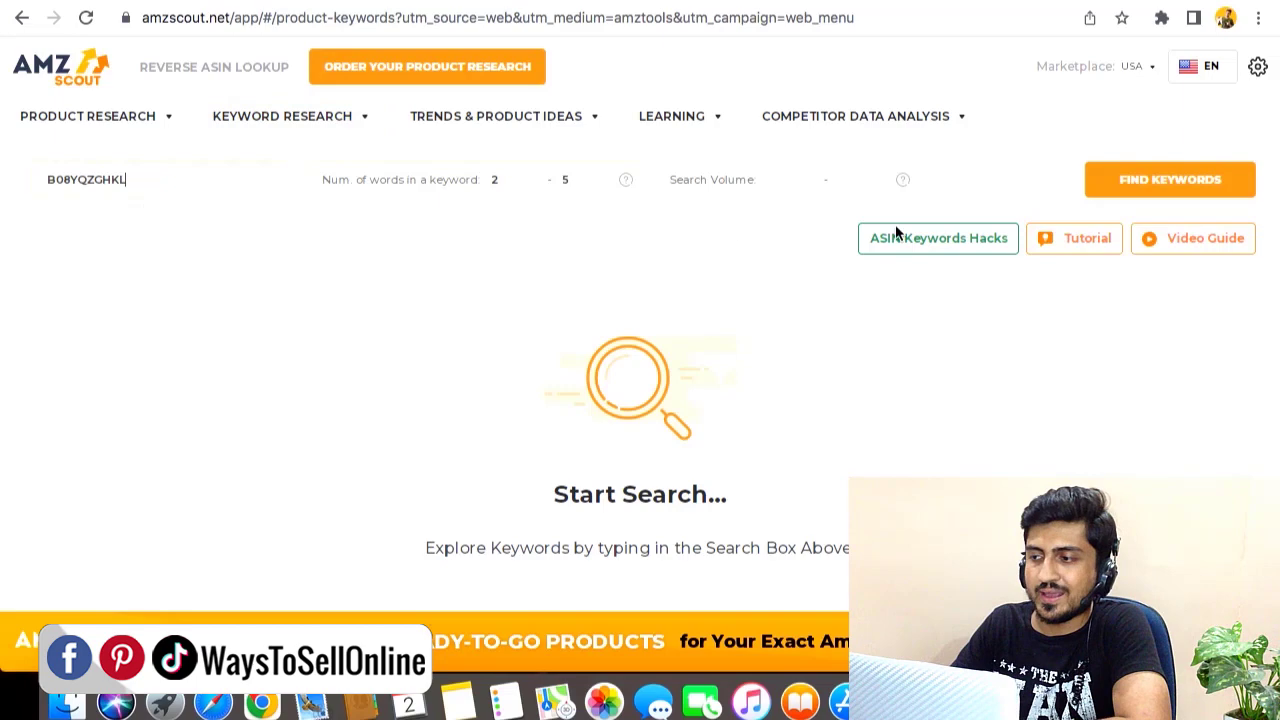
pyautogui.click(1201, 181)
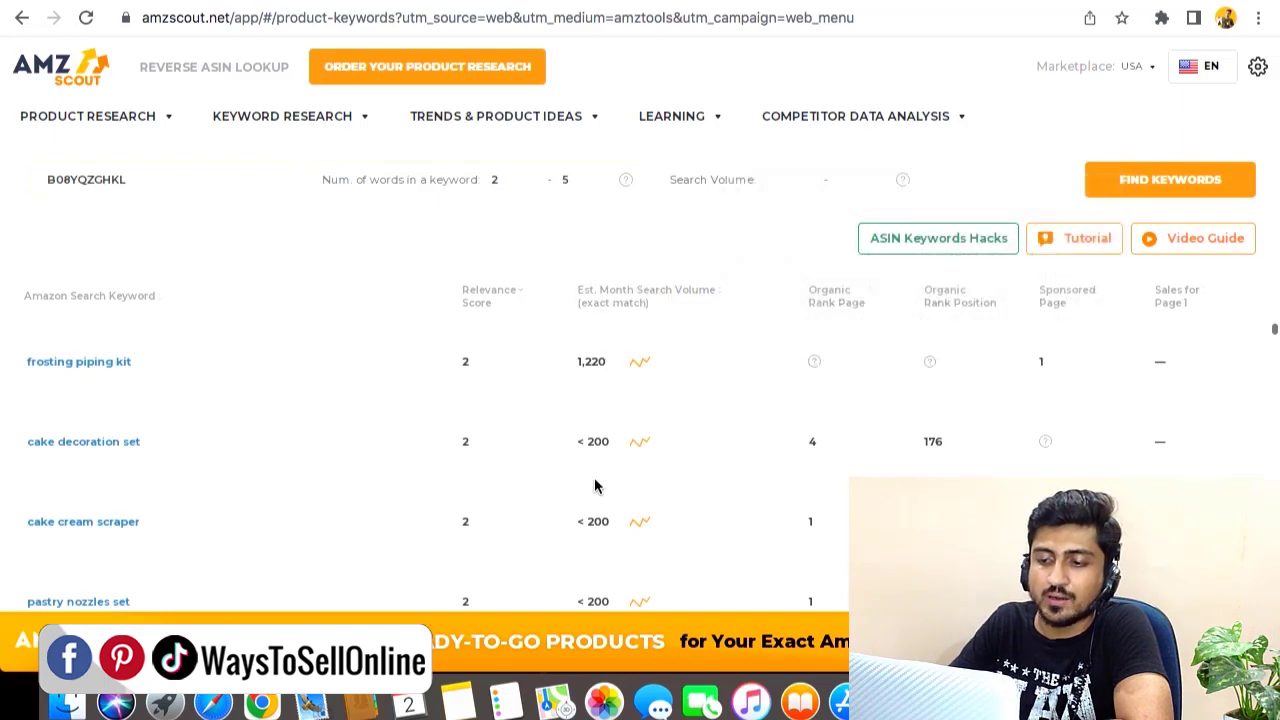
# Look through the found keywords and examine the search volume history of "frosting piping kit"
pyautogui.scroll(-3, 566, 500)
pyautogui.scroll(3, 566, 503)
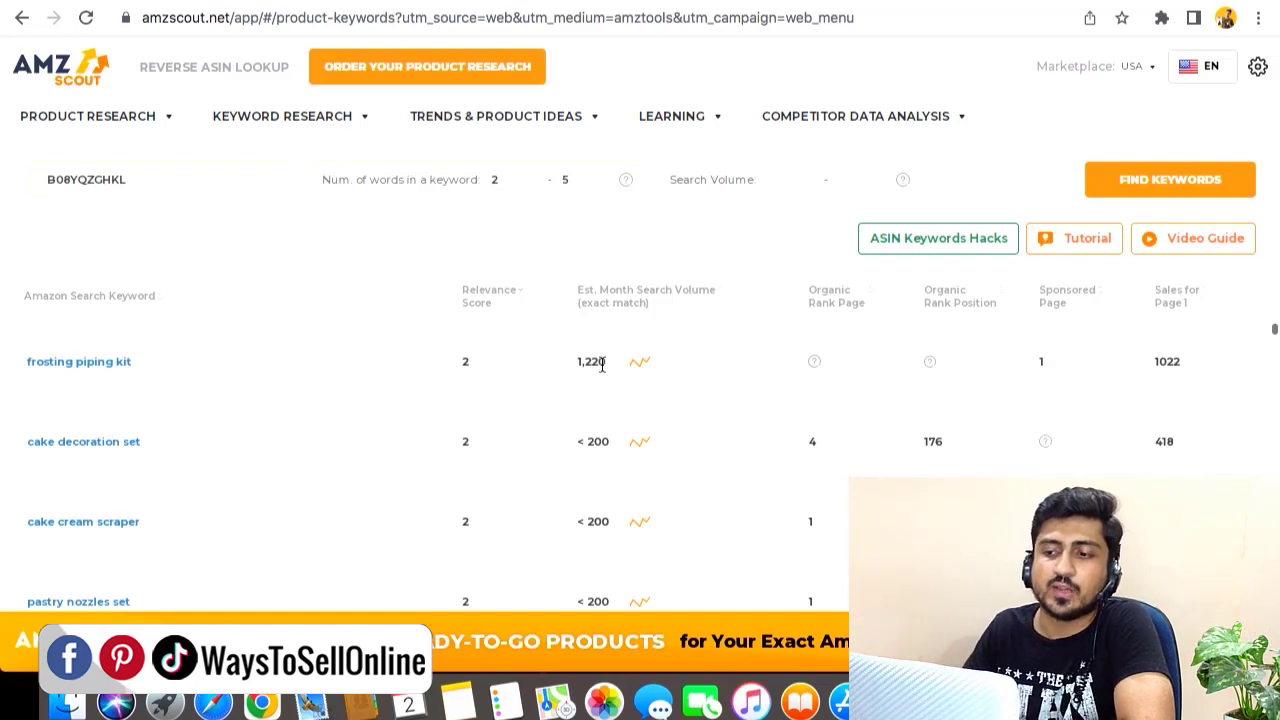
pyautogui.click(640, 363)
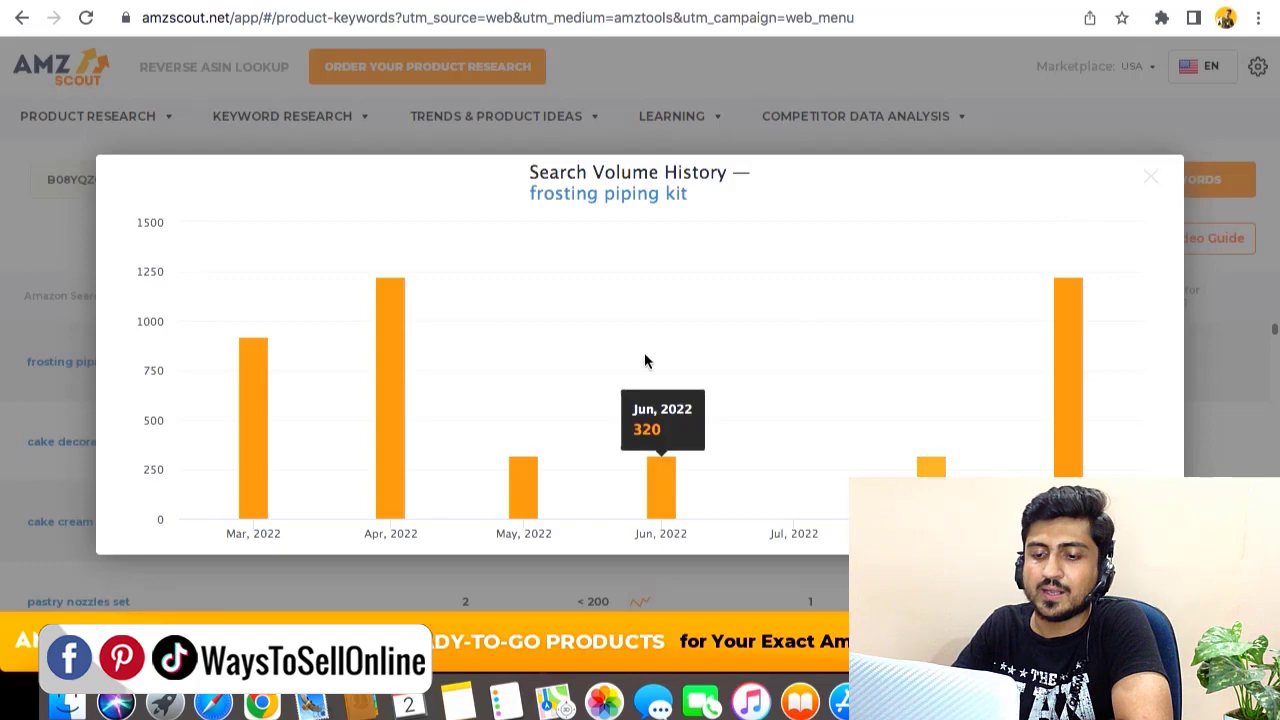
pyautogui.moveTo(566, 474)
pyautogui.moveTo(426, 312)
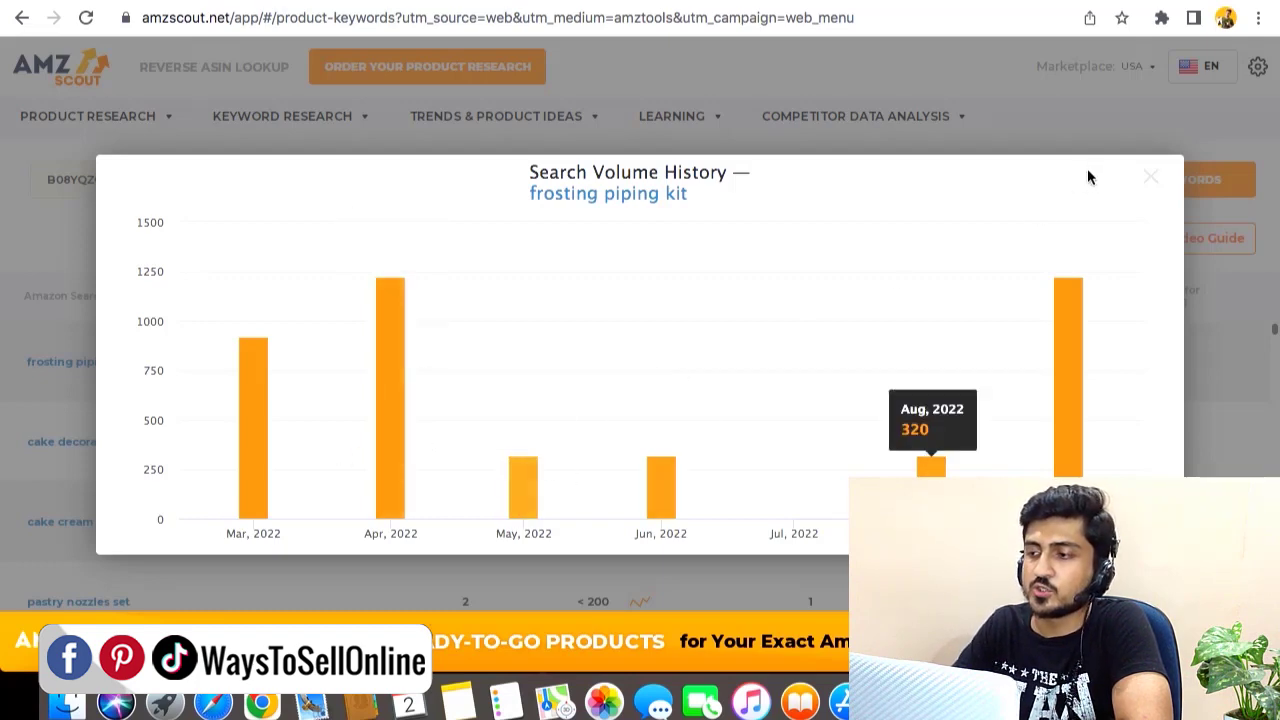
pyautogui.click(1156, 184)
# Copy the keyword "frosting piping kit" and search for it on Amazon in the Home & Kitchen department
pyautogui.moveTo(190, 352); pyautogui.dragTo(129, 362)
pyautogui.rightClick(116, 356)
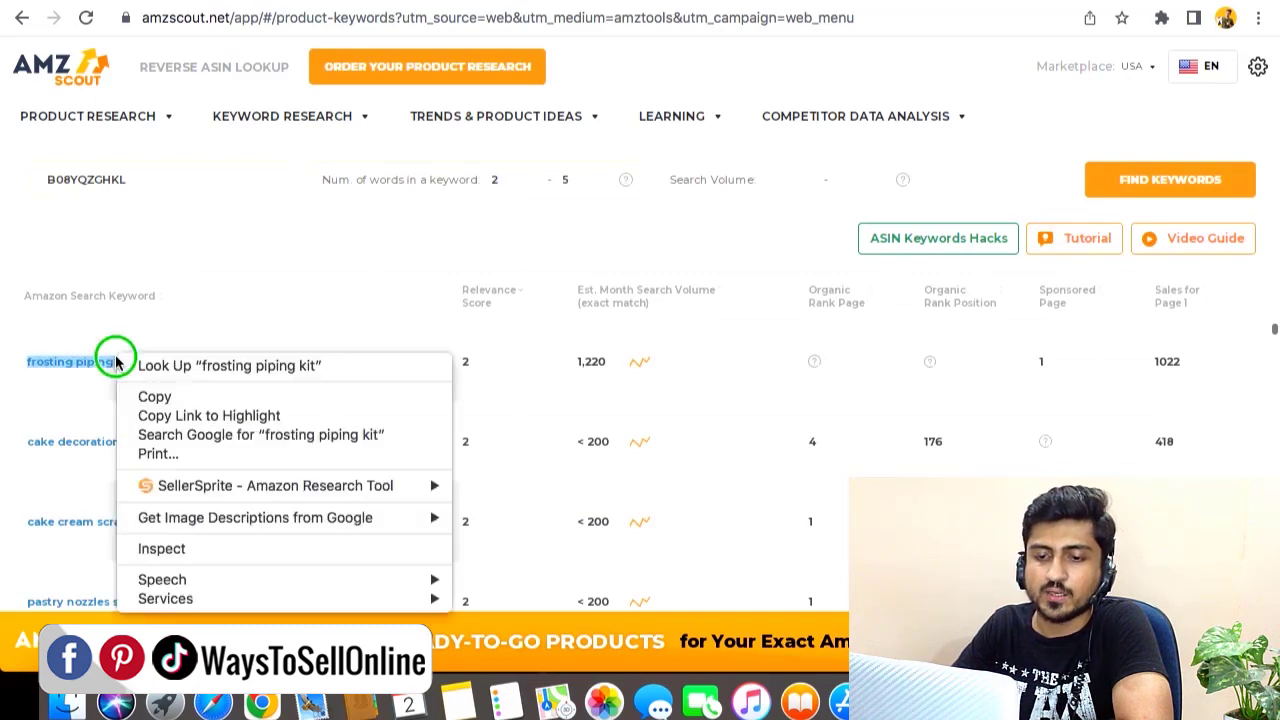
pyautogui.click(163, 399)
pyautogui.click(488, 2)
pyautogui.scroll(6, 451, 243)
pyautogui.click(529, 69)
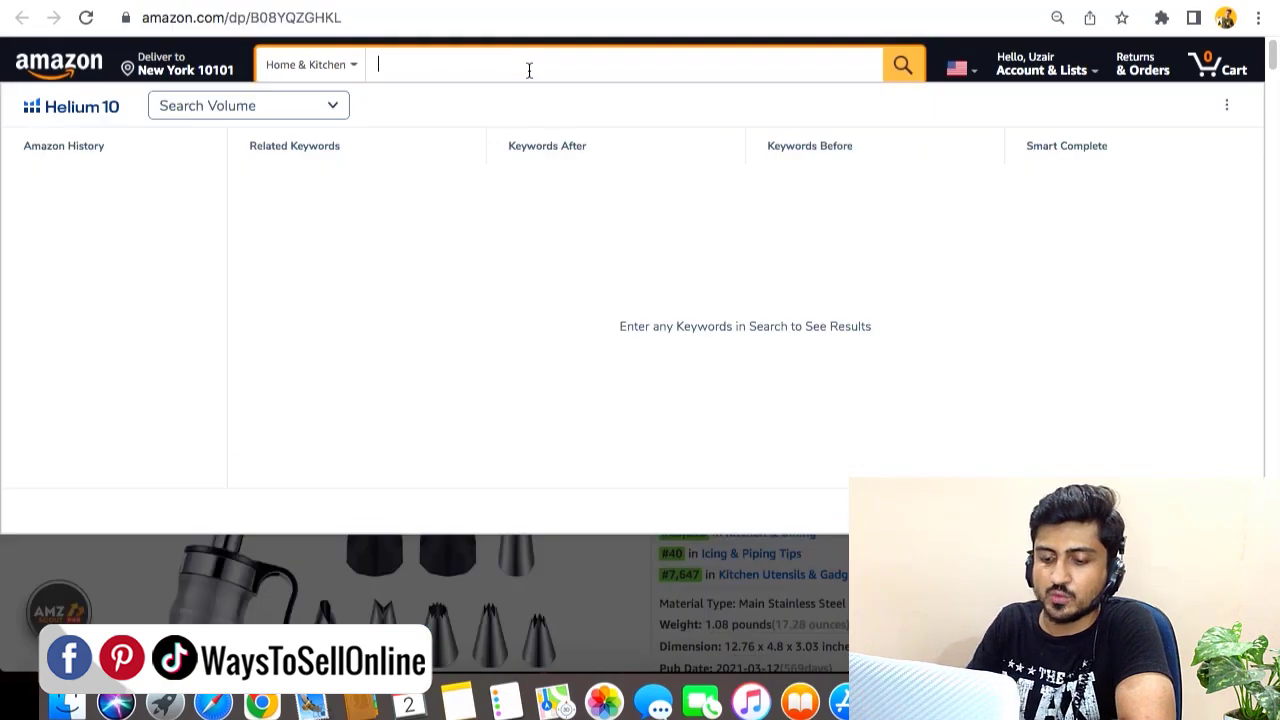
pyautogui.press('super+v')
pyautogui.press('Return')
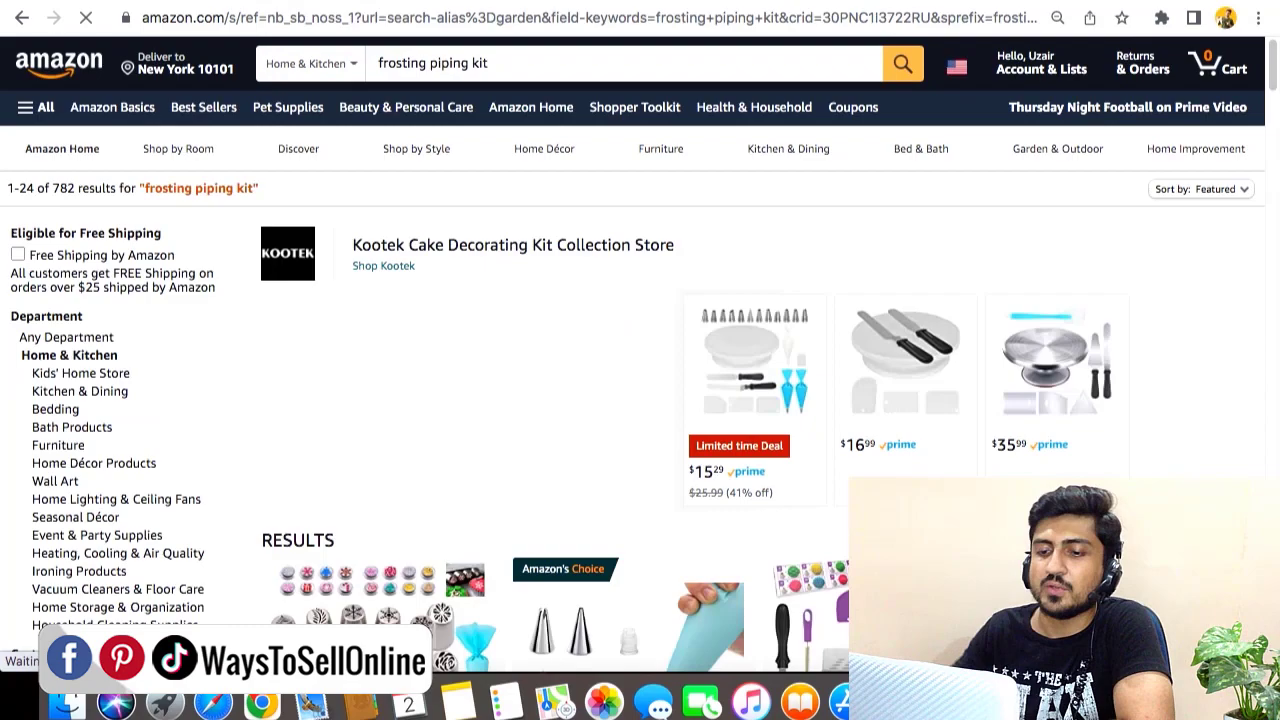
# Look through the Amazon results for "frosting piping kit" and launch a product research browser extension on the page
pyautogui.scroll(-10, 640, 400)
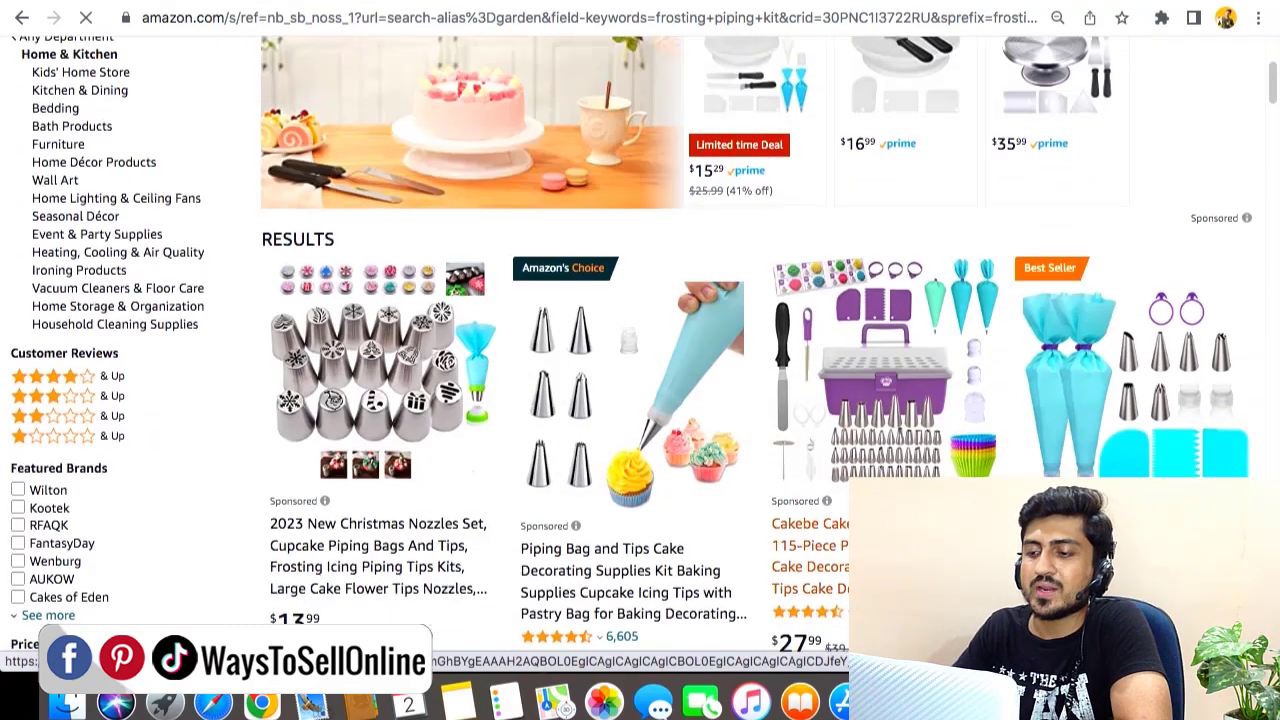
pyautogui.scroll(-6, 879, 392)
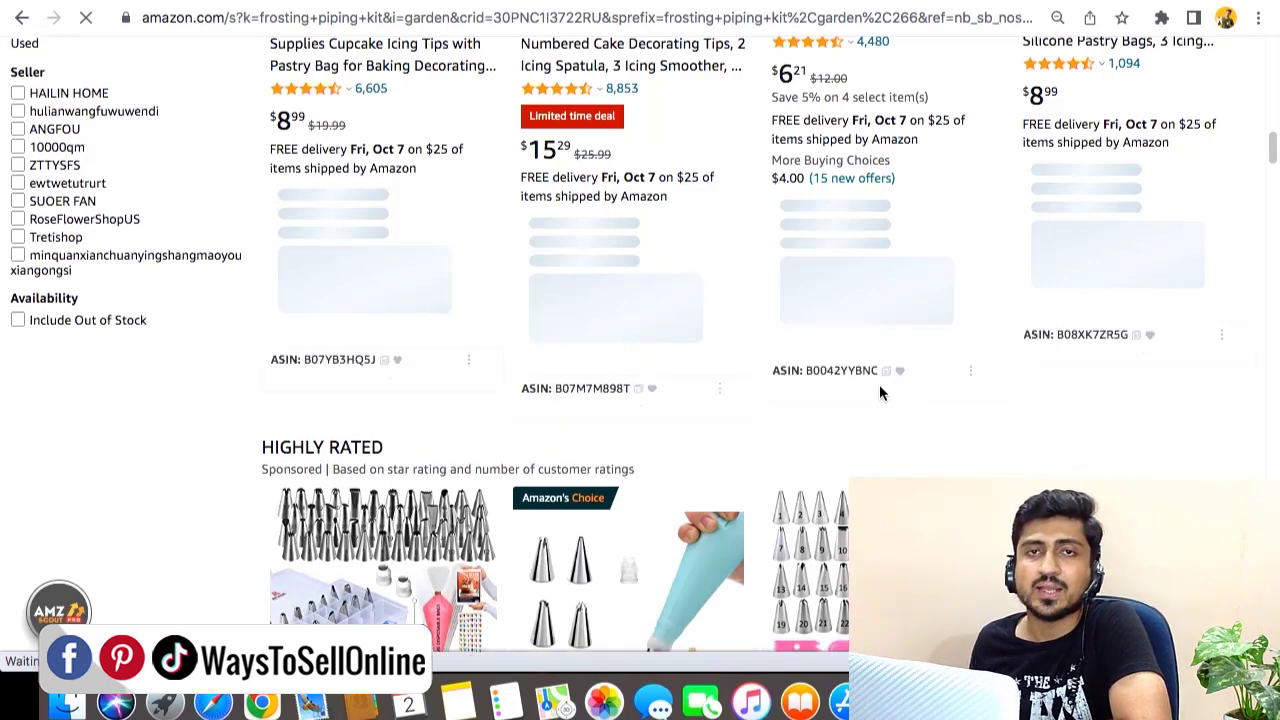
pyautogui.click(1161, 20)
pyautogui.click(965, 175)
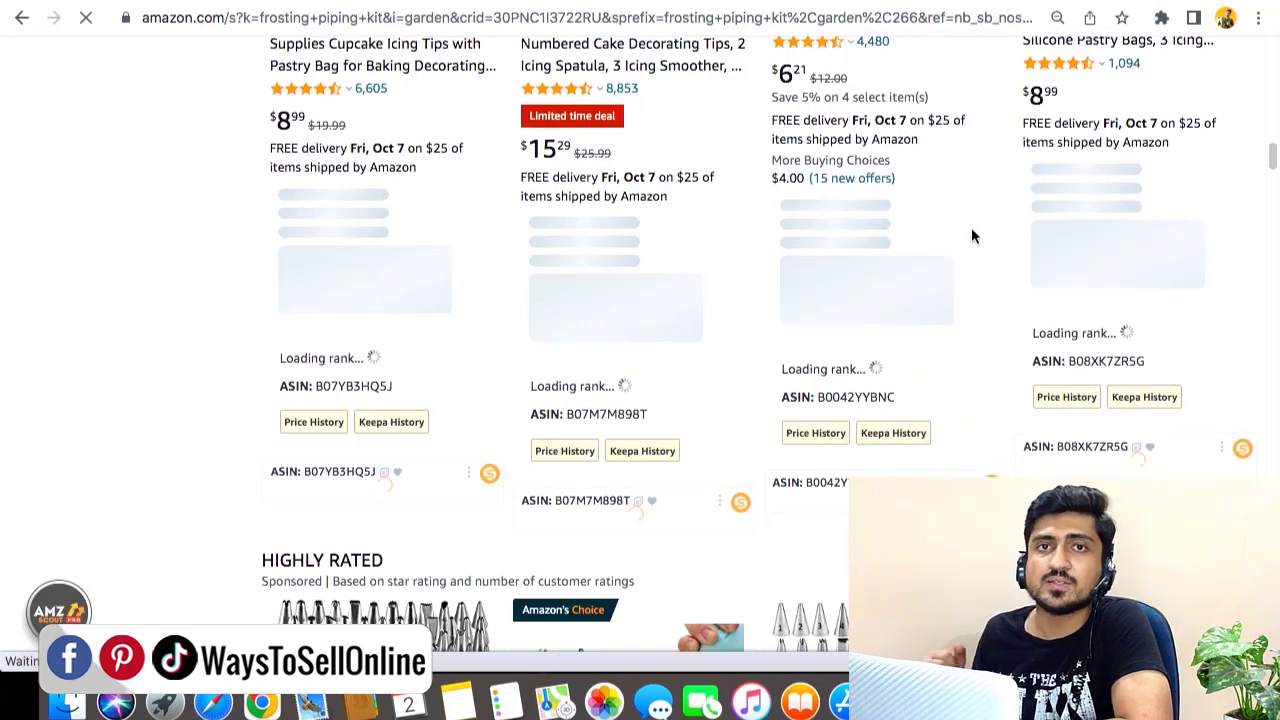